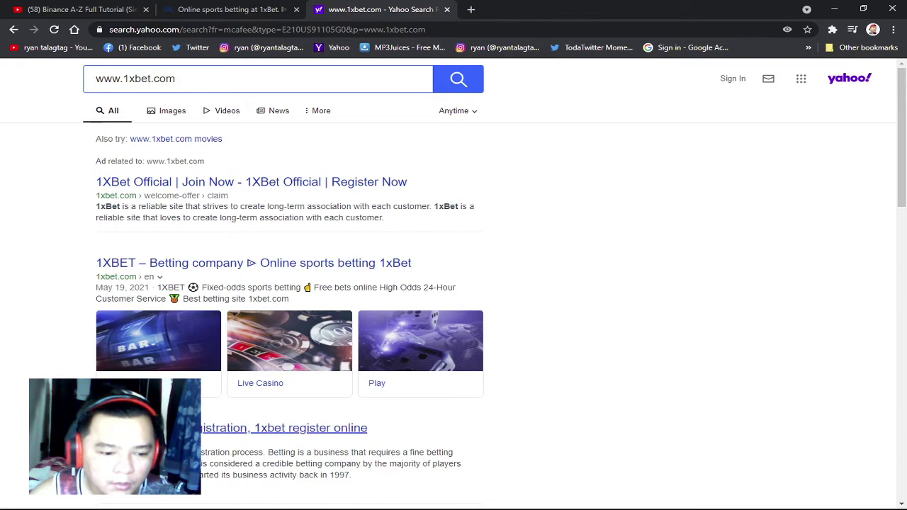
# Step: Open the 1xbet registration search result, and return to the already open online sports betting site
pyautogui.click(211, 431)
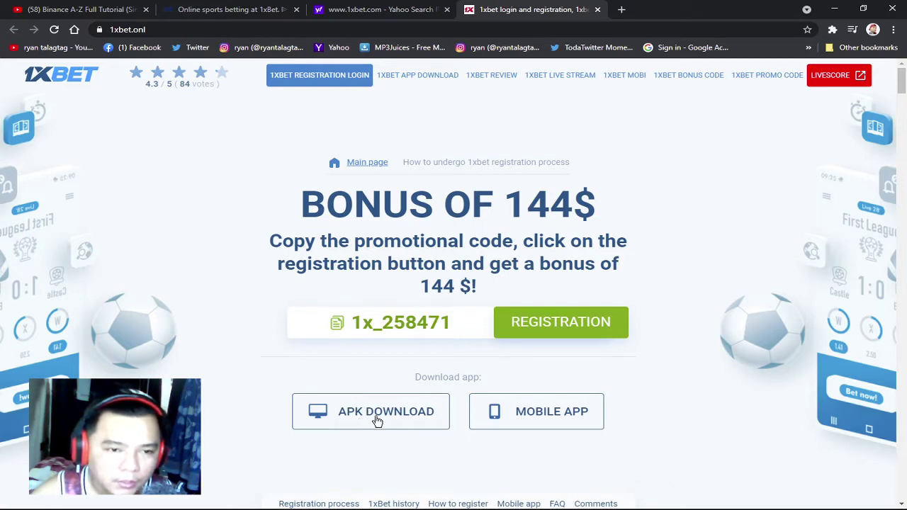
pyautogui.click(259, 7)
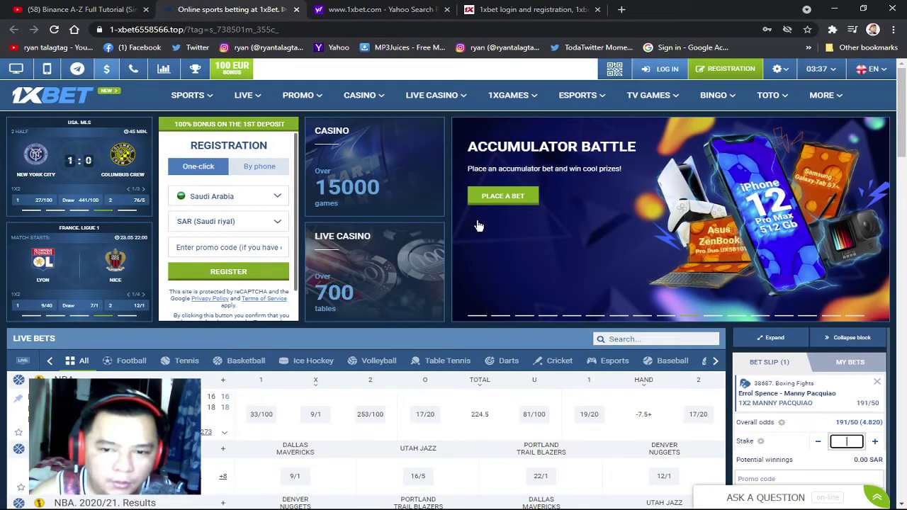
# Step: Open the registration form and review the phone, e-mail and social network sign-up methods, returning to sign-up by phone
pyautogui.click(733, 68)
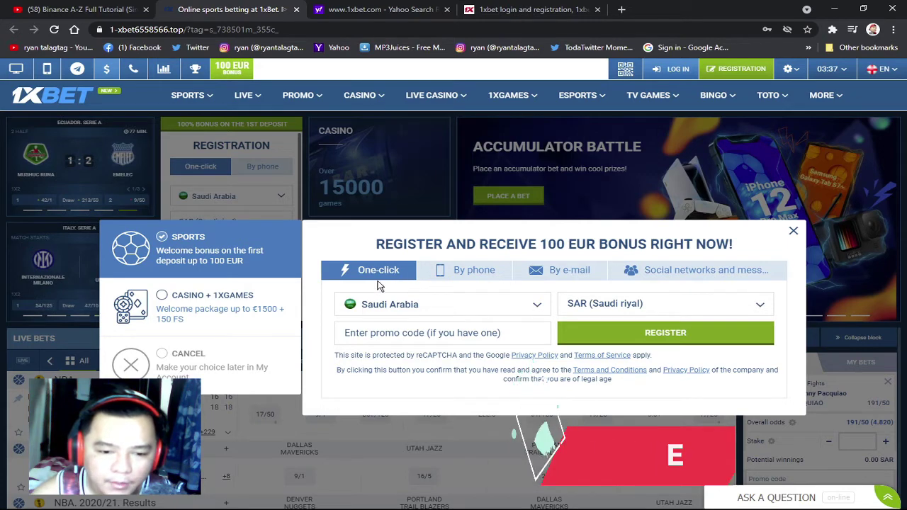
pyautogui.click(463, 277)
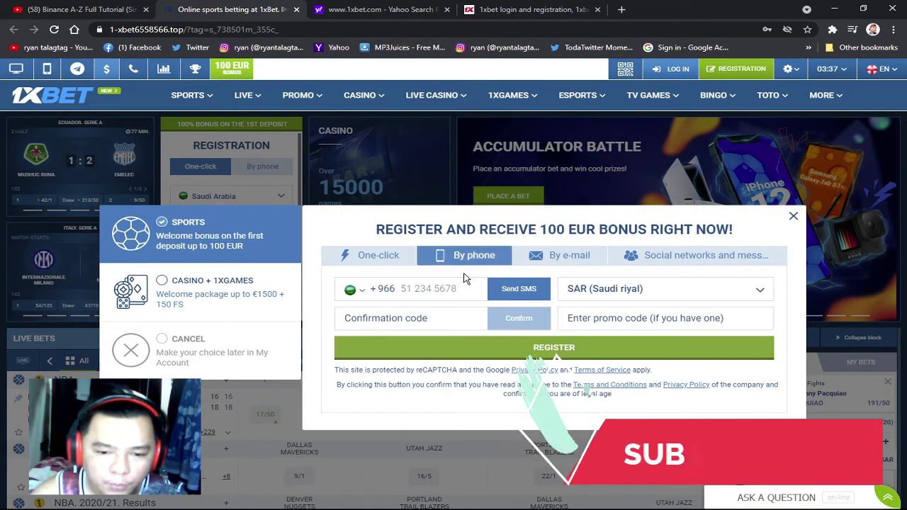
pyautogui.click(567, 261)
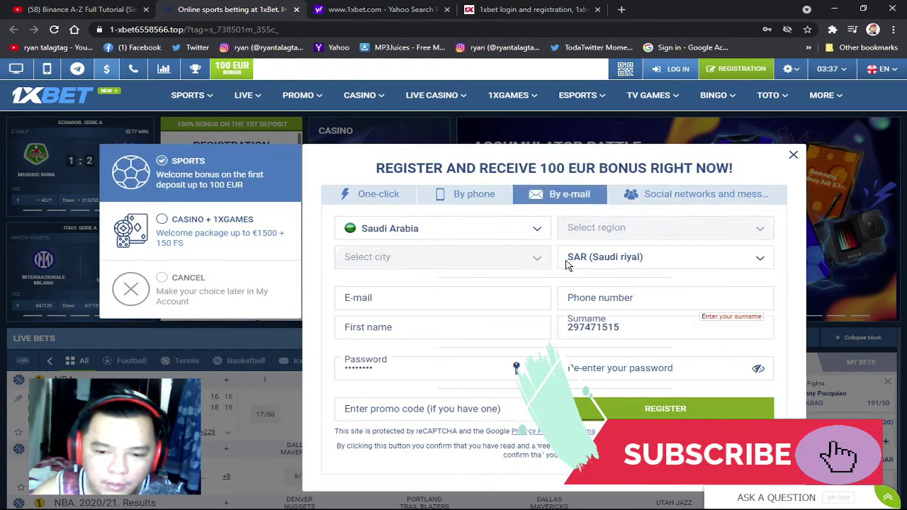
pyautogui.click(703, 198)
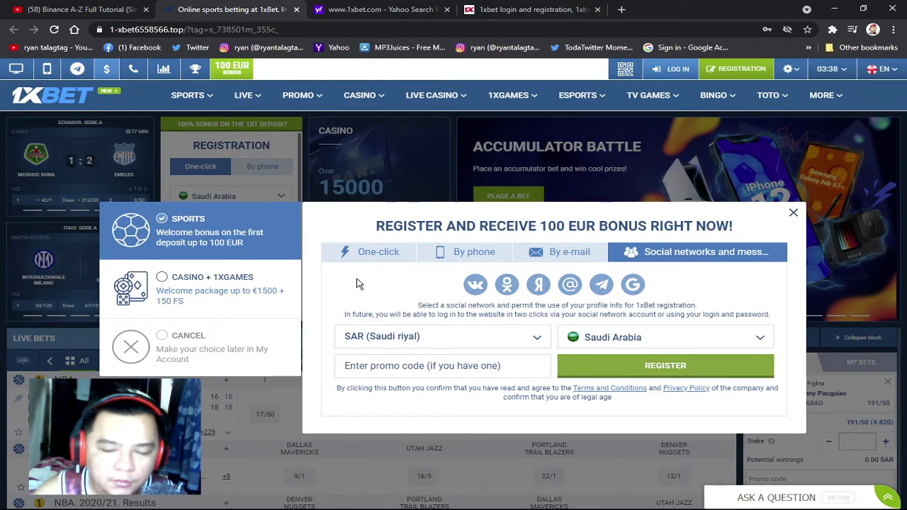
pyautogui.click(459, 260)
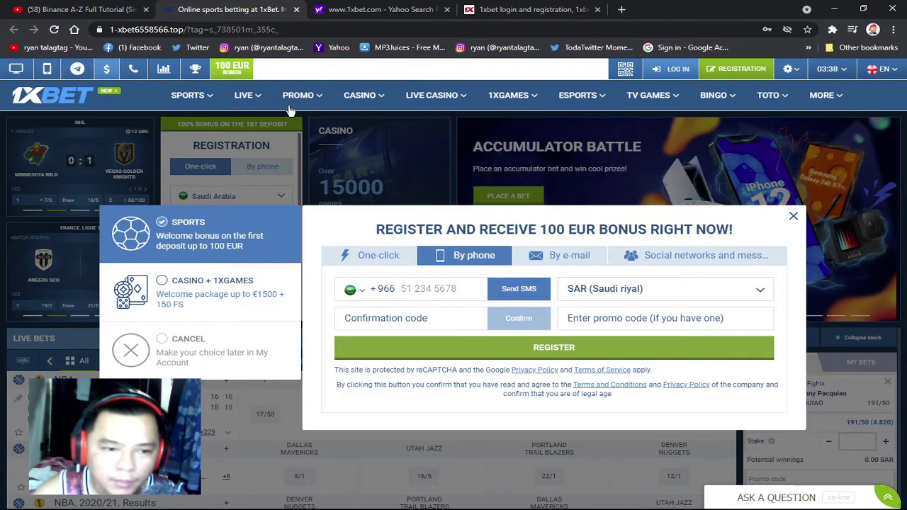
# Step: View the betting and game categories offered under Sports, Casino and Live Casino
pyautogui.moveTo(213, 100)
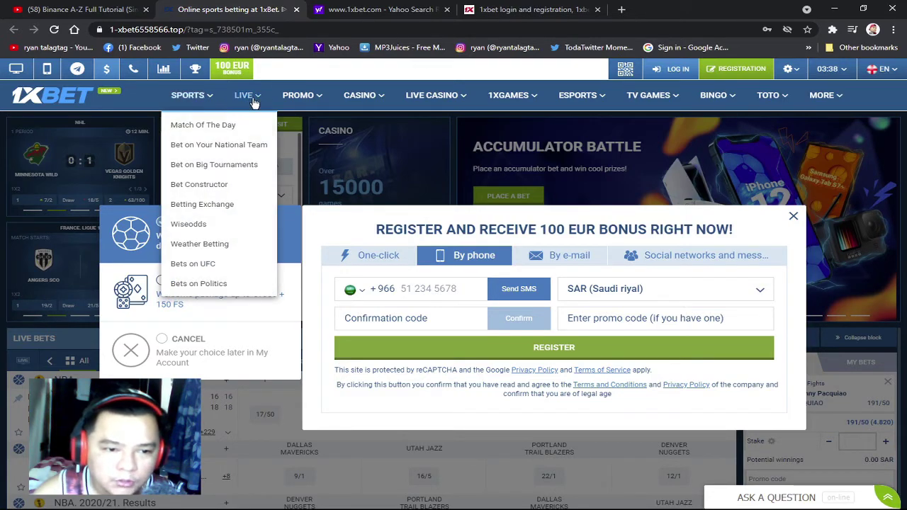
pyautogui.moveTo(382, 102)
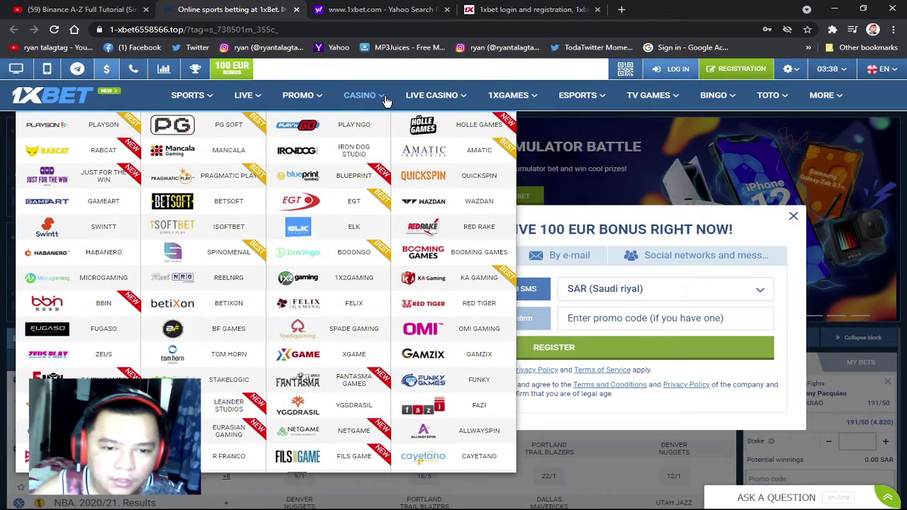
pyautogui.moveTo(464, 99)
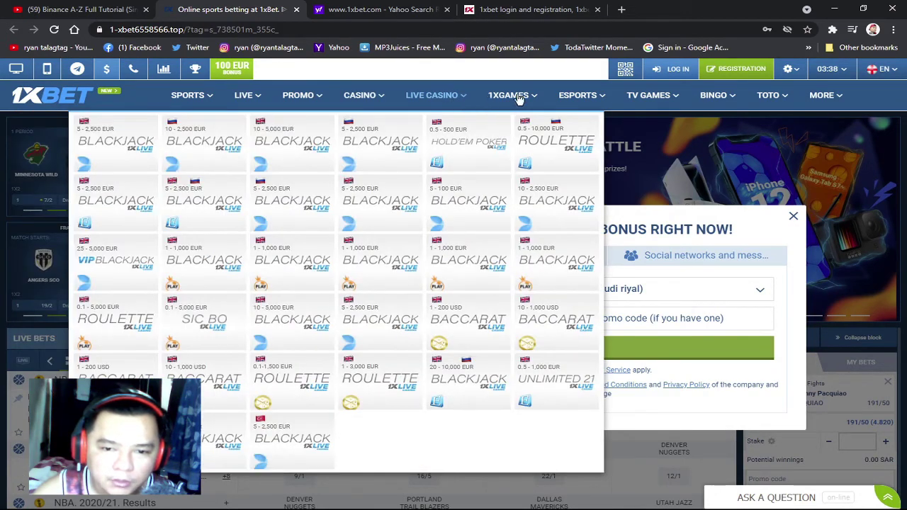
# Step: Examine the full list of games offered under 1xGames
pyautogui.moveTo(537, 100)
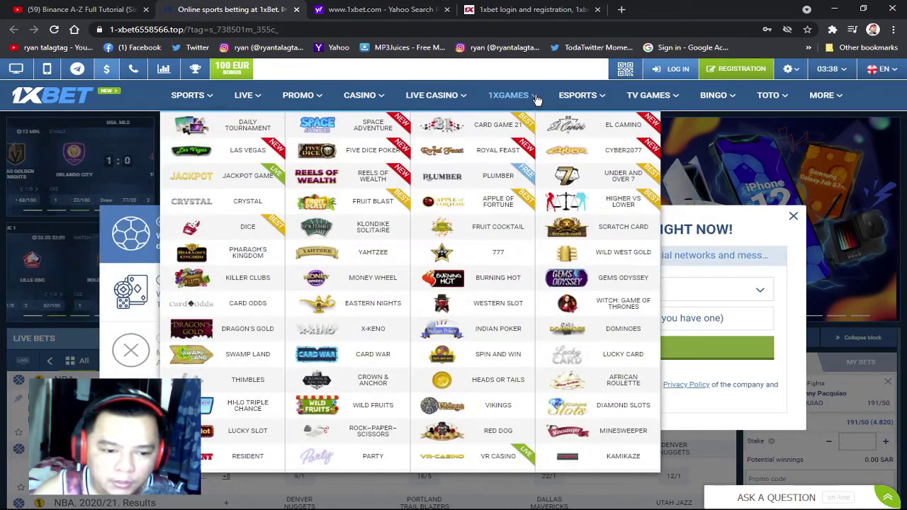
pyautogui.scroll(-3, 547, 132)
pyautogui.scroll(-3, 546, 142)
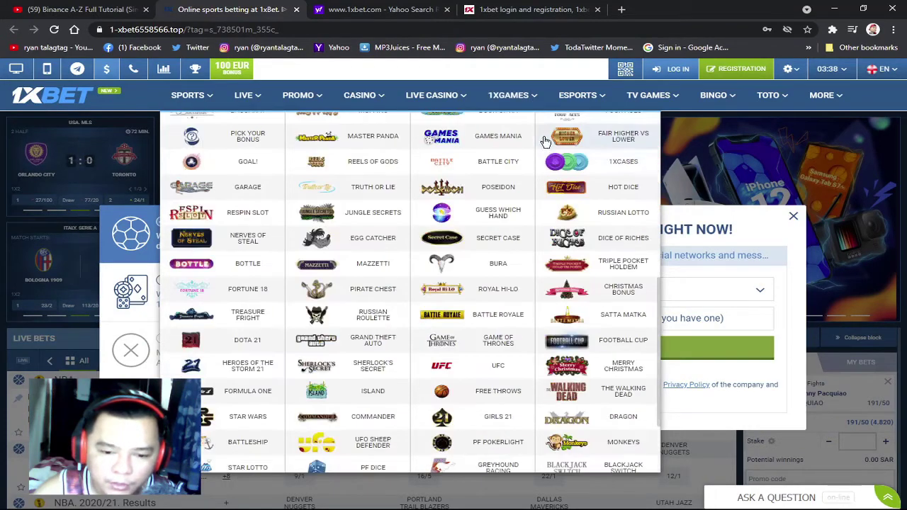
pyautogui.scroll(-2, 546, 204)
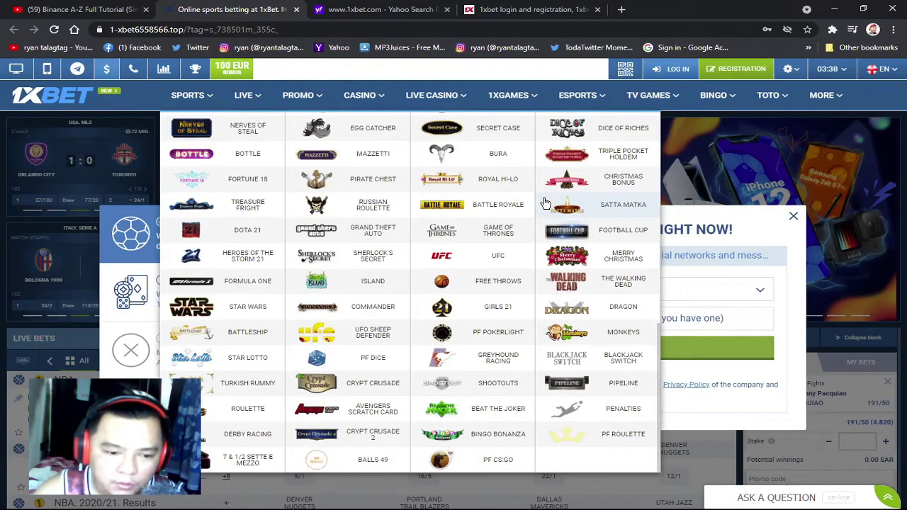
pyautogui.scroll(5, 546, 204)
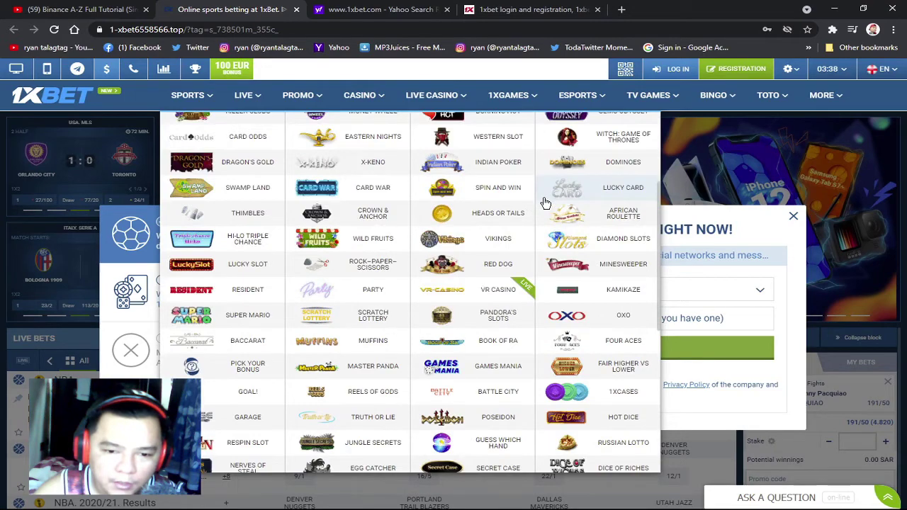
pyautogui.scroll(3, 546, 204)
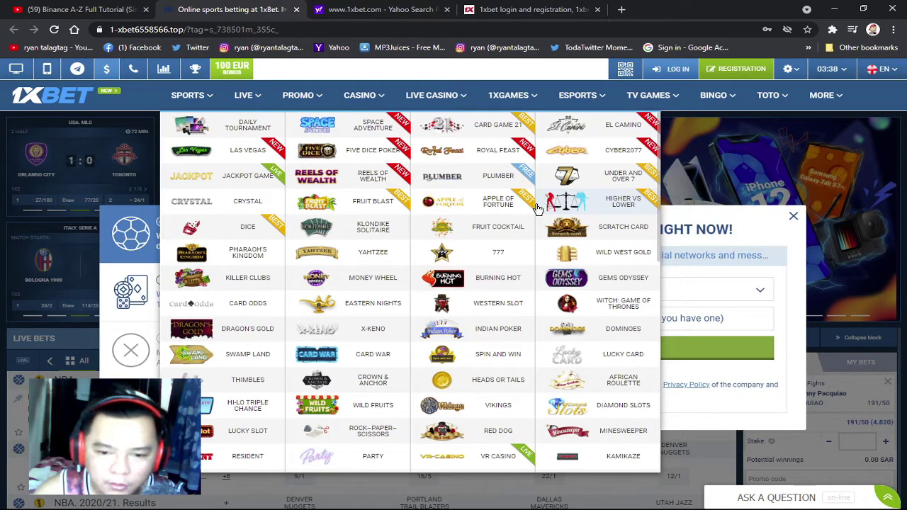
pyautogui.scroll(-2, 538, 226)
pyautogui.scroll(-3, 539, 227)
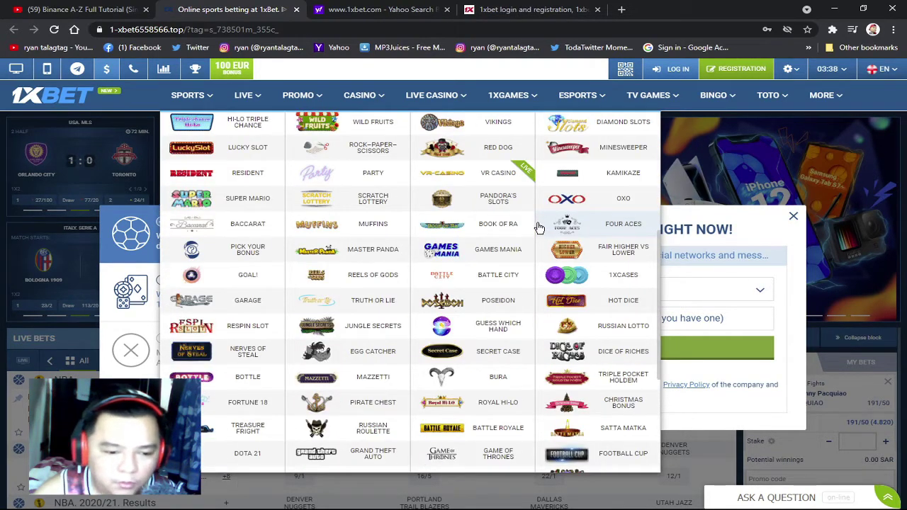
pyautogui.scroll(-4, 539, 227)
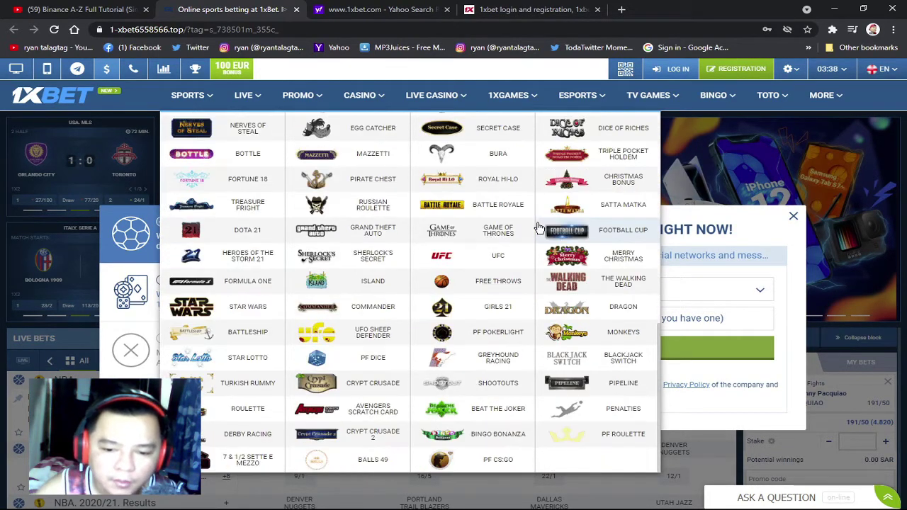
pyautogui.scroll(5, 539, 226)
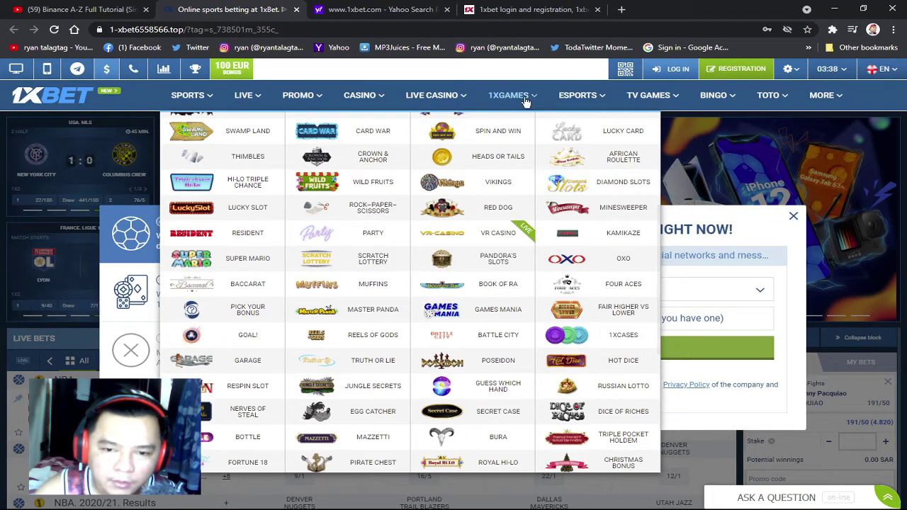
# Step: Open the Esports page and examine its live matches and the list of available sports
pyautogui.moveTo(601, 103)
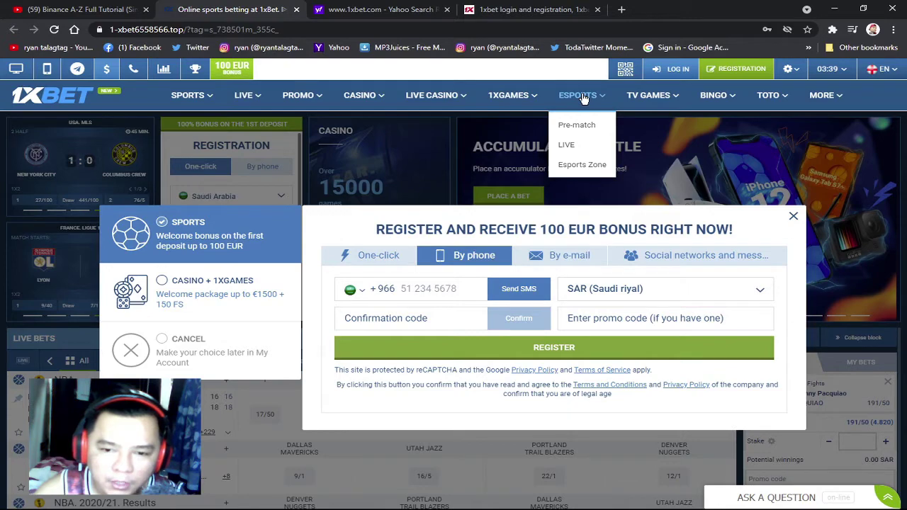
pyautogui.click(583, 99)
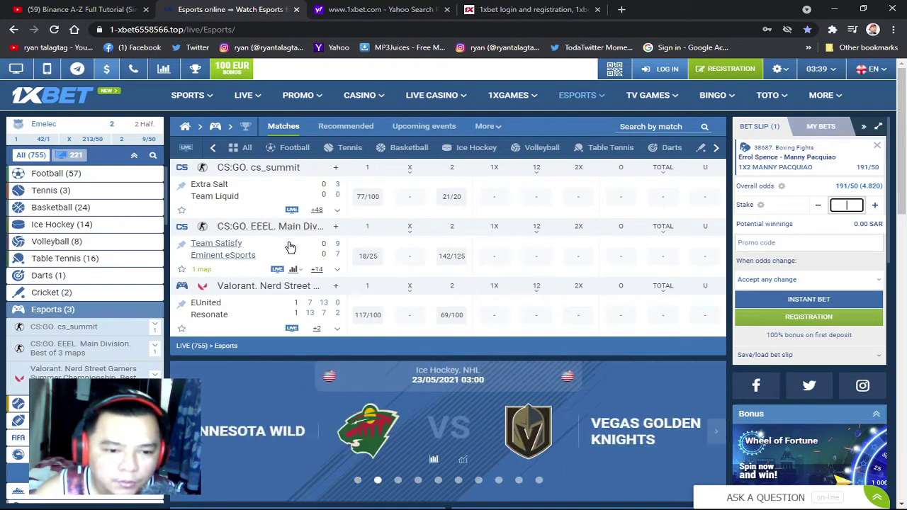
pyautogui.scroll(-1, 332, 280)
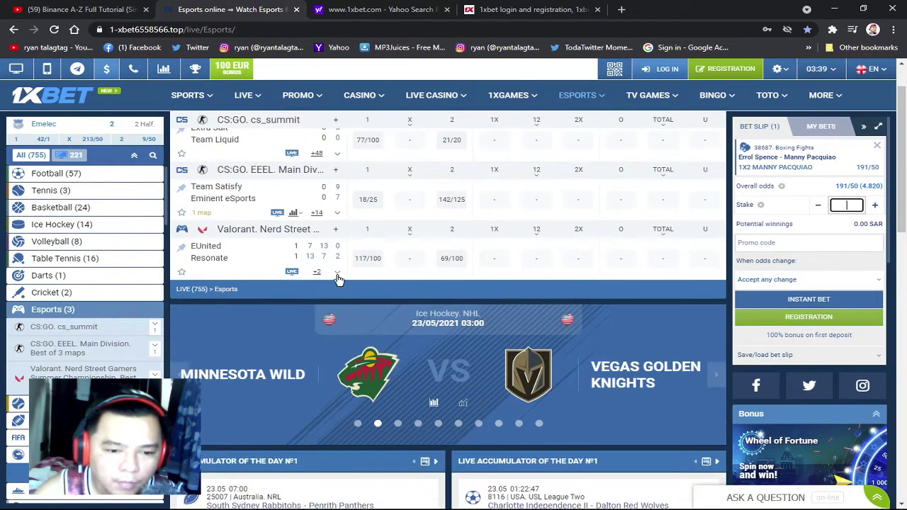
pyautogui.scroll(1, 429, 260)
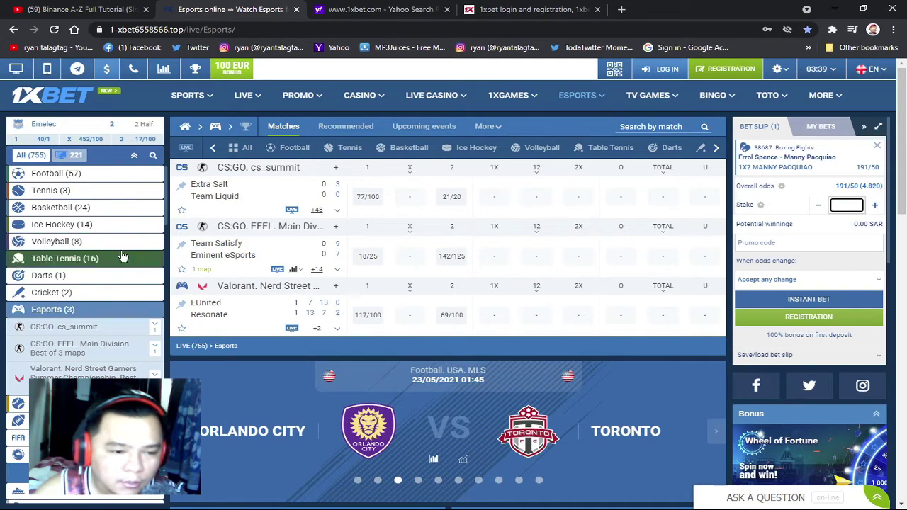
pyautogui.scroll(-3, 121, 257)
pyautogui.scroll(-1, 118, 258)
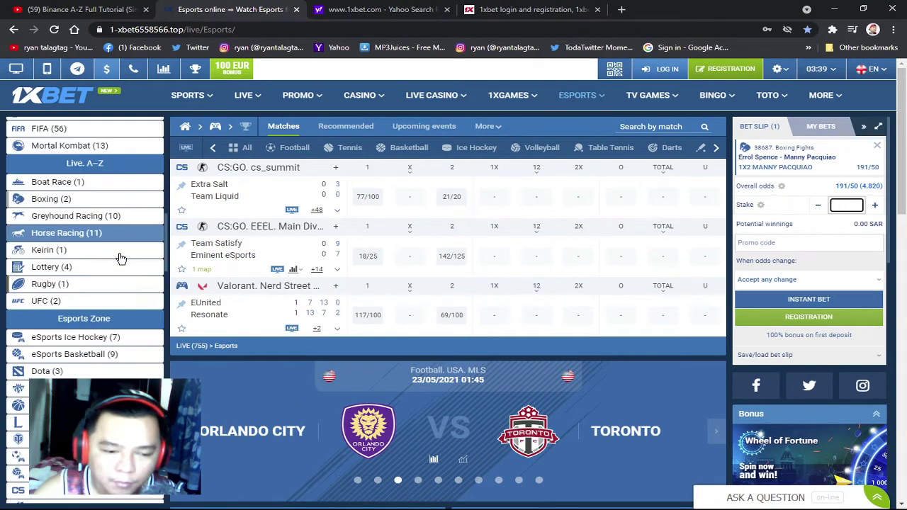
pyautogui.scroll(5, 117, 257)
pyautogui.scroll(5, 121, 256)
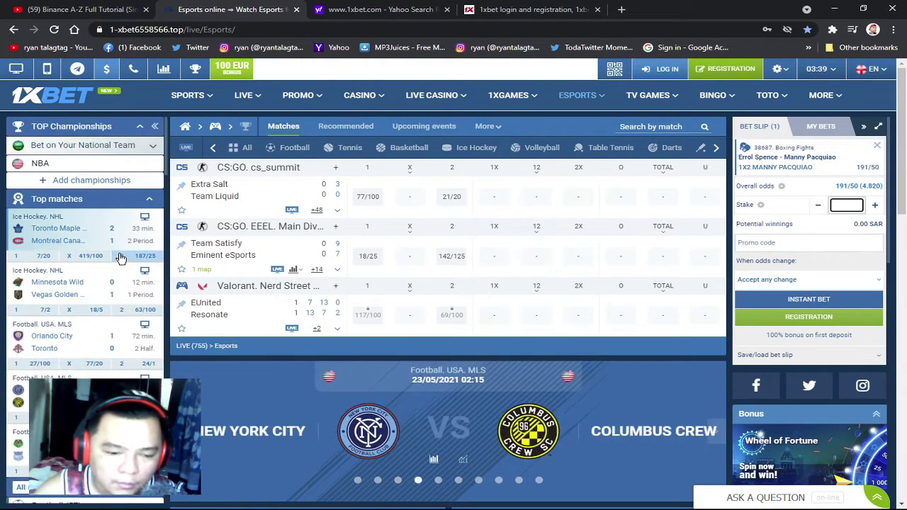
# Step: Browse the TV Games, Bingo, Toto and More sections, examining the available bingo providers
pyautogui.click(678, 100)
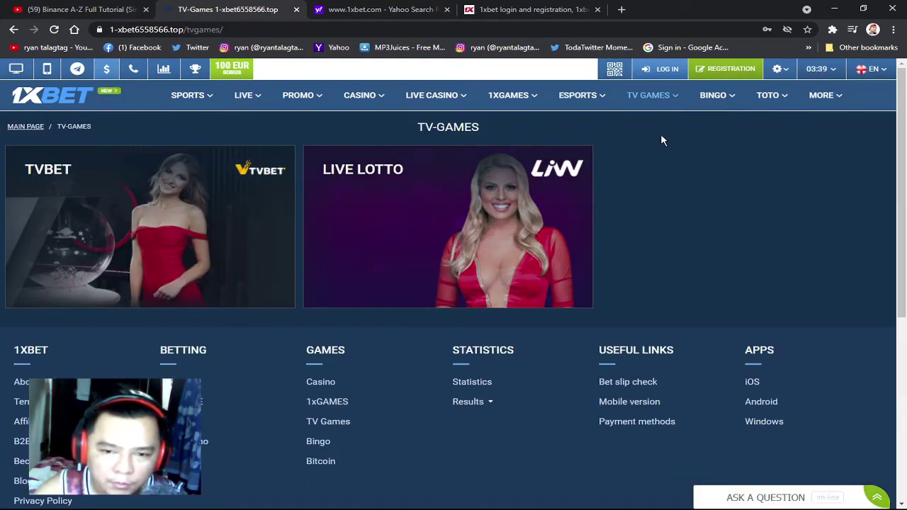
pyautogui.click(732, 102)
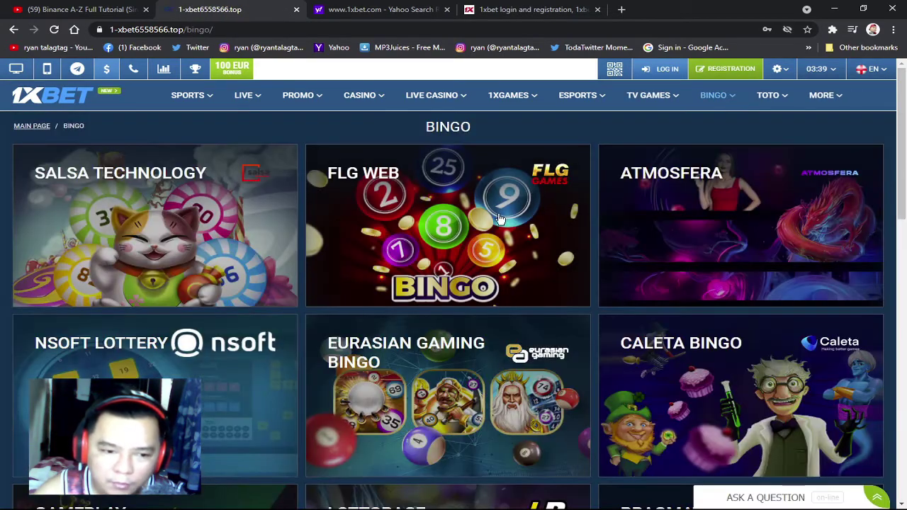
pyautogui.scroll(-1, 276, 243)
pyautogui.scroll(-5, 275, 244)
pyautogui.scroll(3, 314, 243)
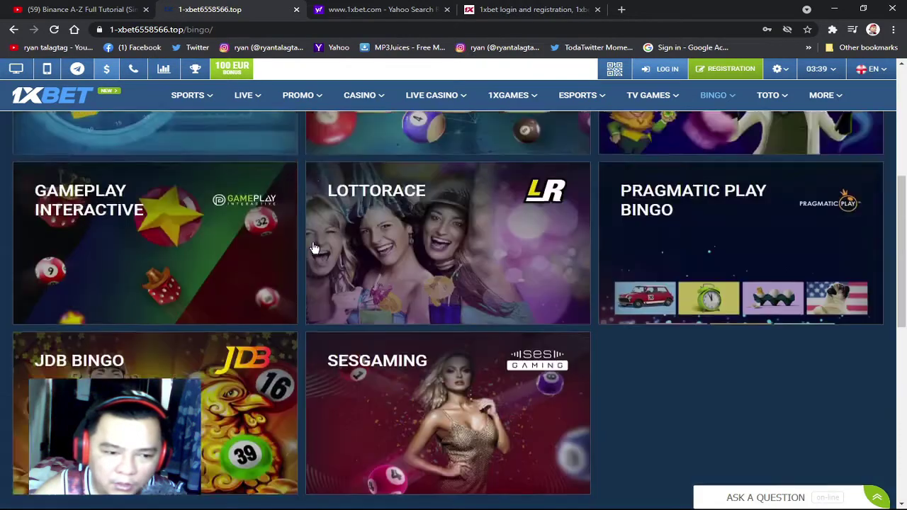
pyautogui.scroll(3, 314, 248)
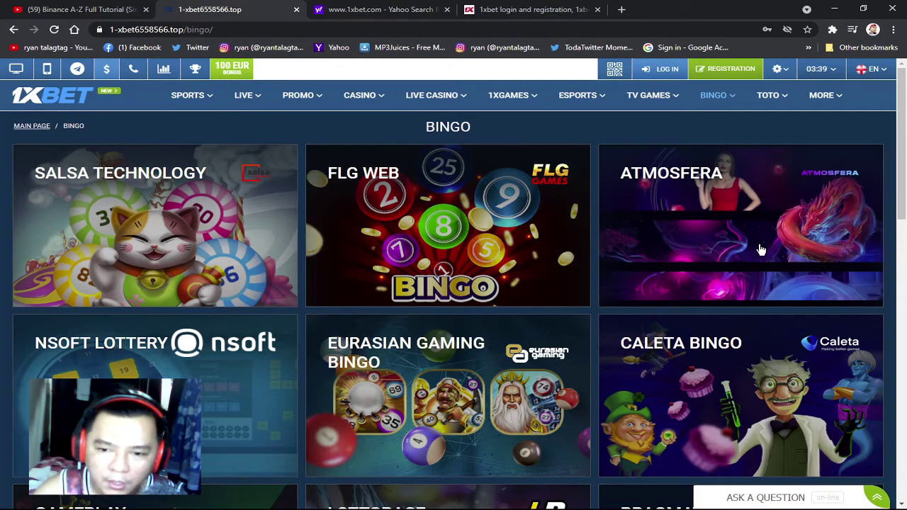
pyautogui.scroll(-2, 761, 250)
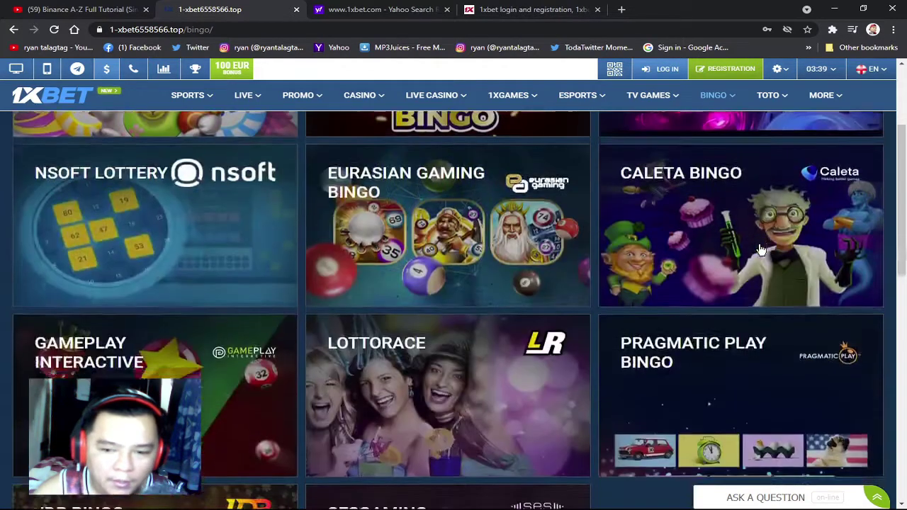
pyautogui.scroll(2, 762, 199)
pyautogui.moveTo(789, 103)
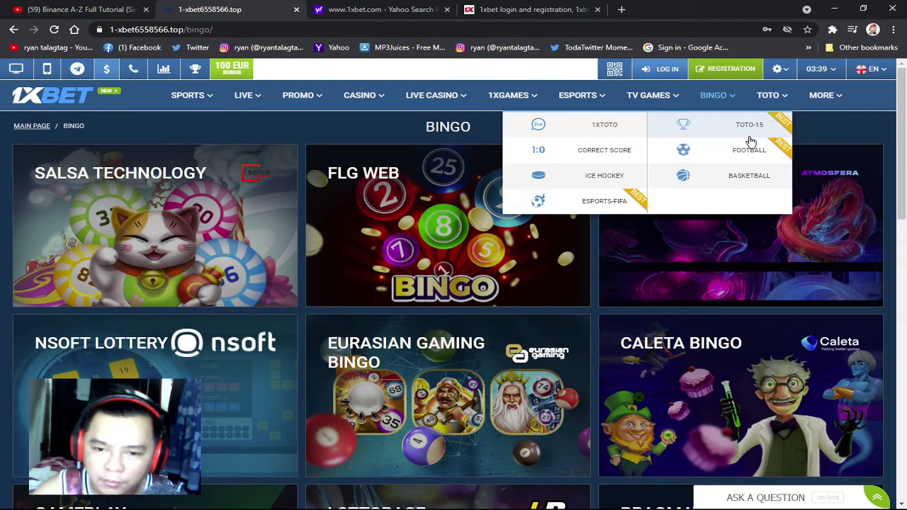
pyautogui.moveTo(842, 103)
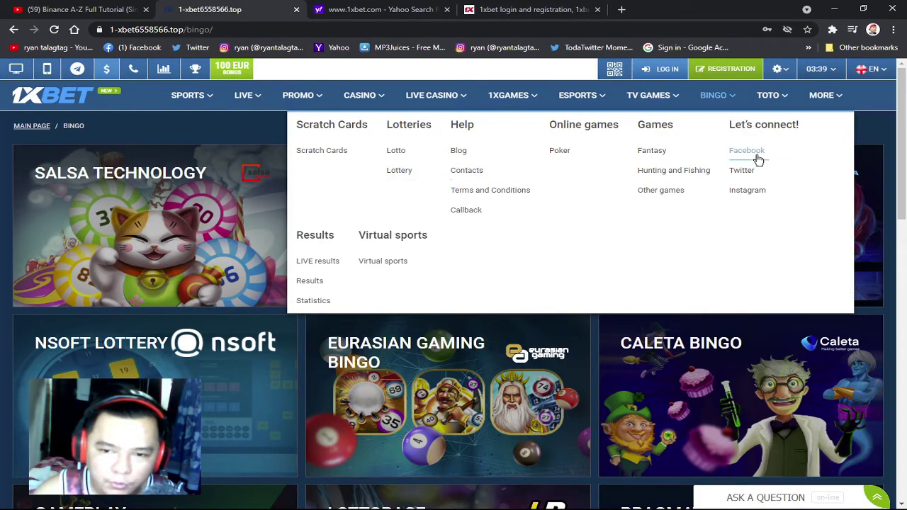
# Step: Open the registration form for signing up by phone and set the phone's country code to Philippines (+63)
pyautogui.click(724, 71)
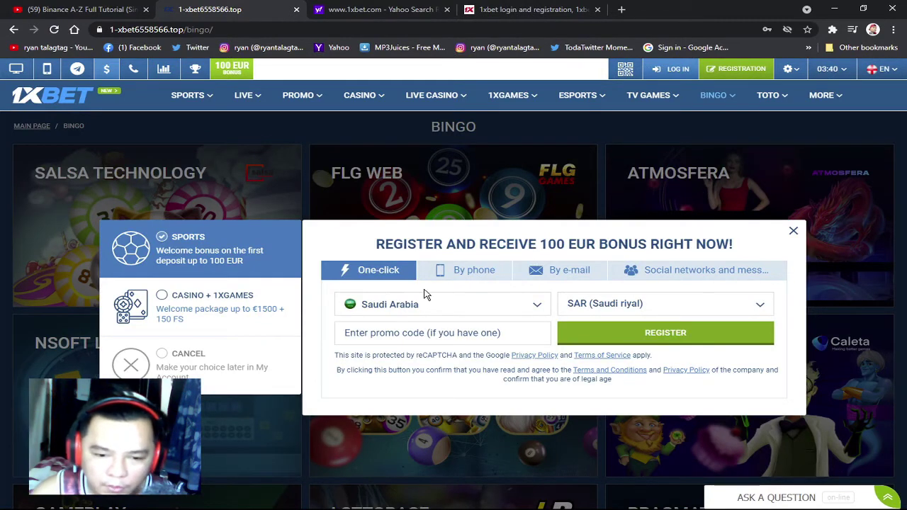
pyautogui.click(476, 272)
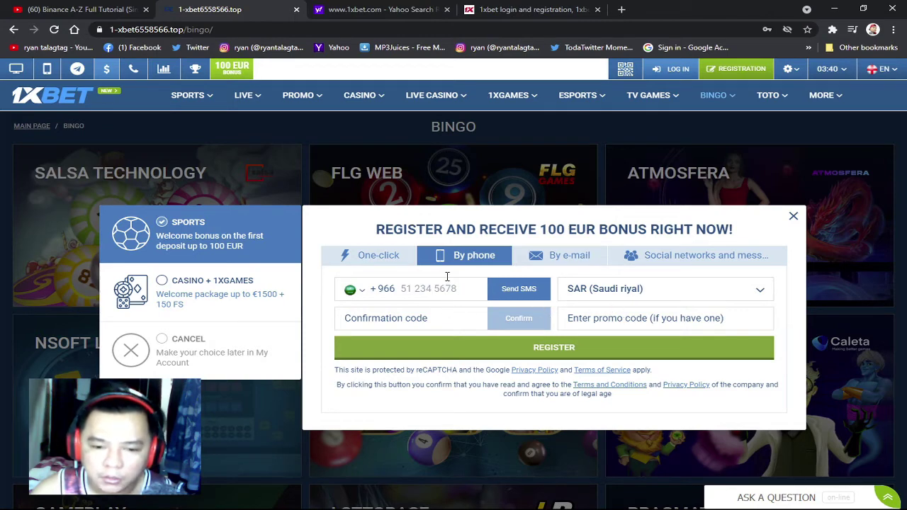
pyautogui.click(363, 294)
pyautogui.click(348, 291)
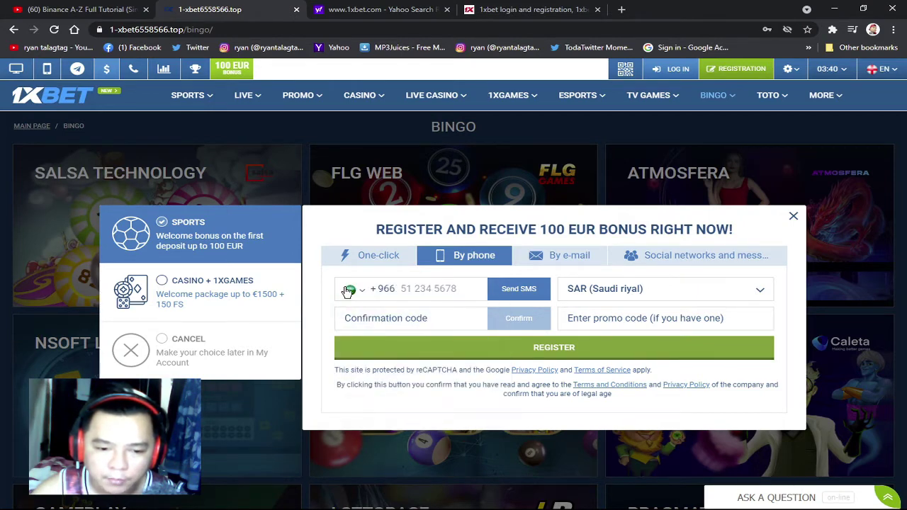
pyautogui.click(360, 292)
pyautogui.scroll(-20, 410, 351)
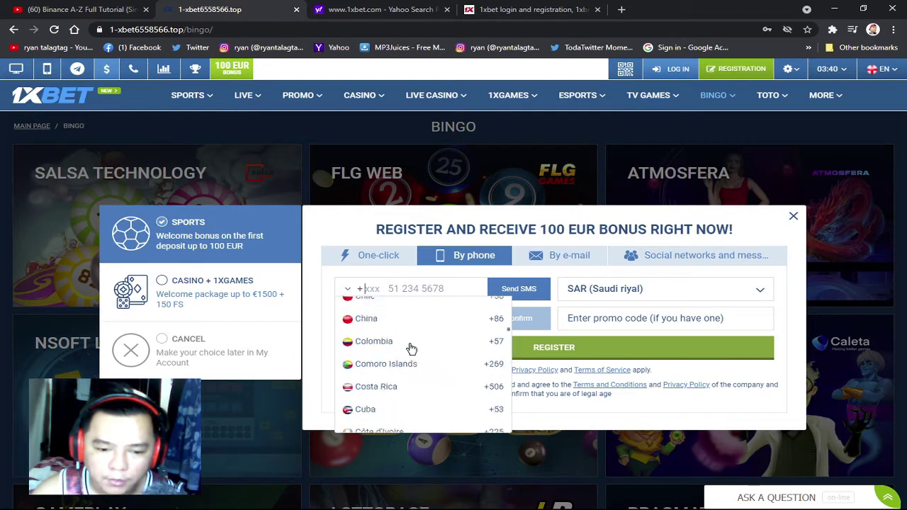
pyautogui.scroll(-20, 409, 350)
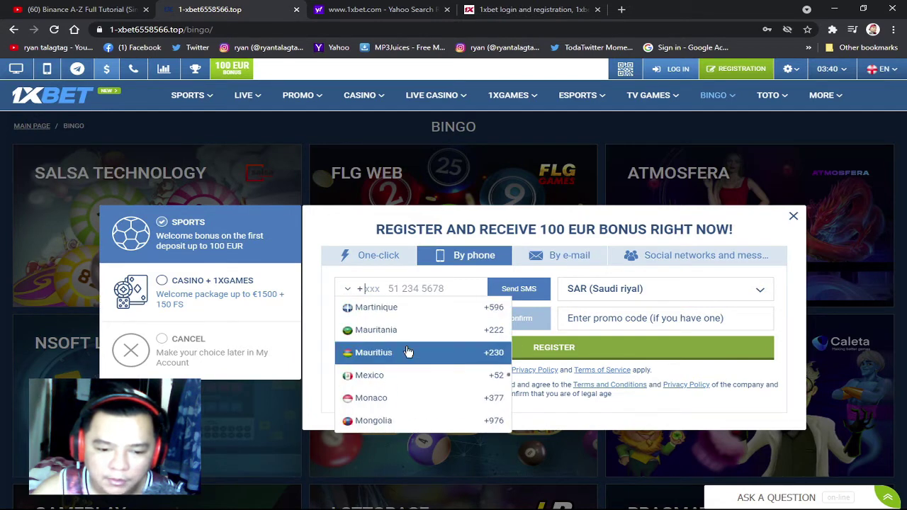
pyautogui.scroll(-3, 447, 351)
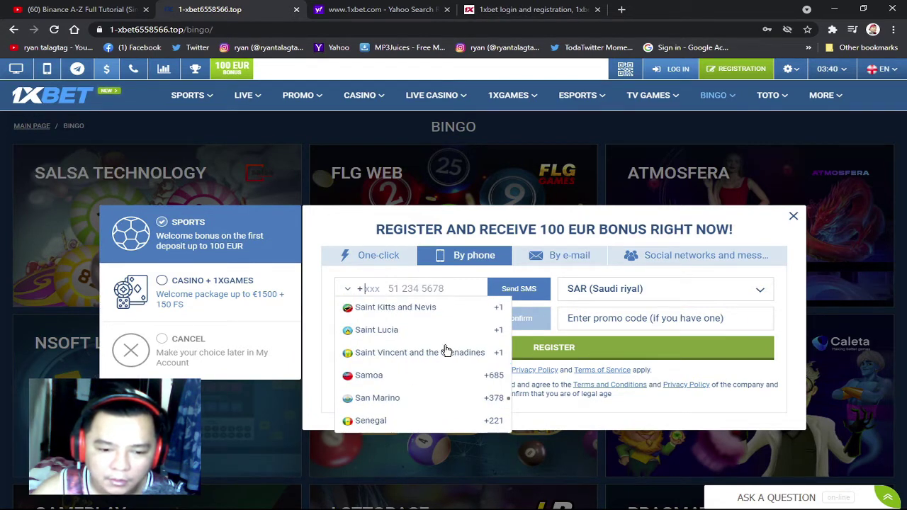
pyautogui.scroll(-15, 447, 351)
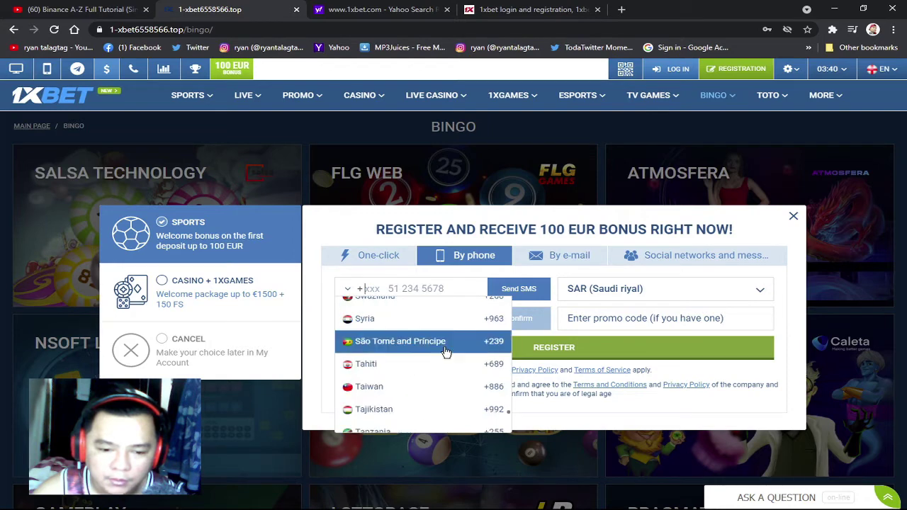
pyautogui.scroll(12, 447, 352)
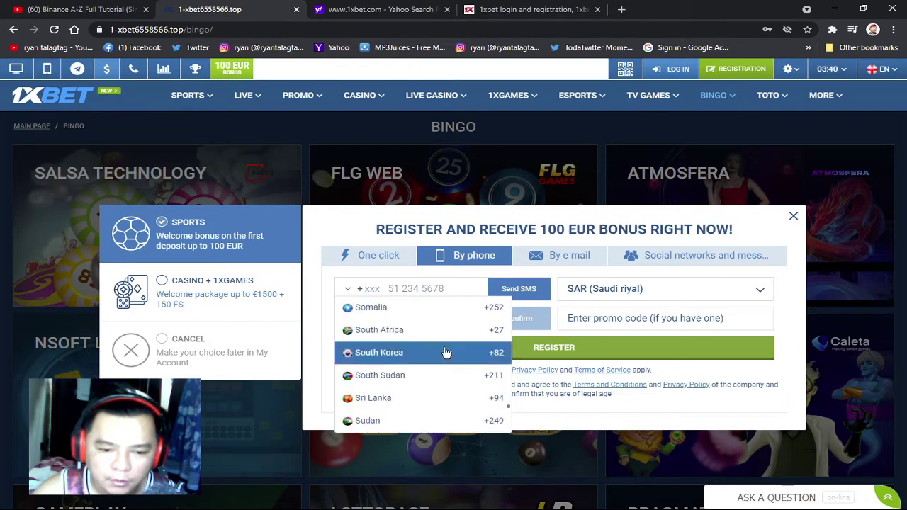
pyautogui.scroll(2, 446, 352)
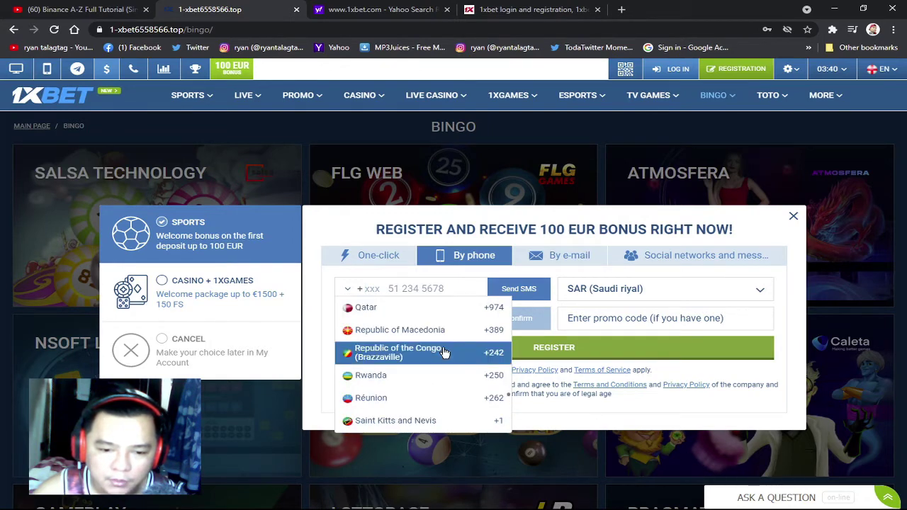
pyautogui.scroll(3, 445, 353)
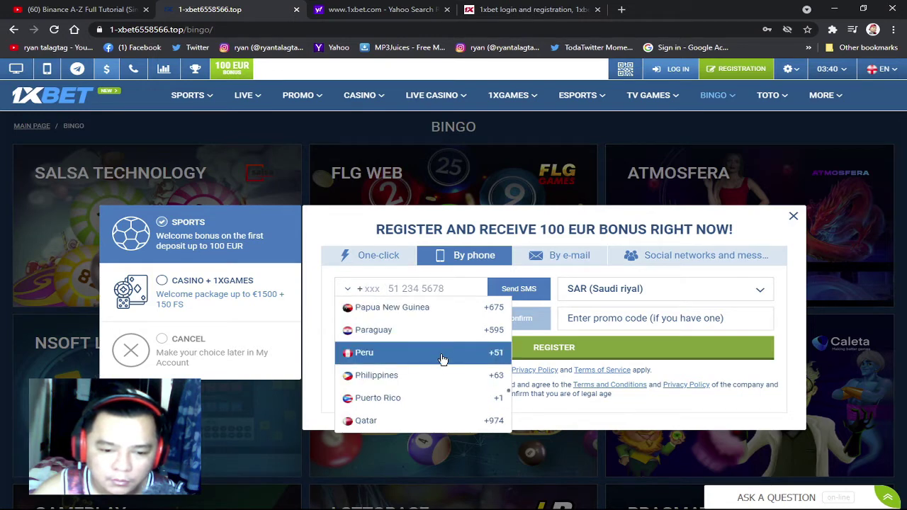
pyautogui.click(439, 375)
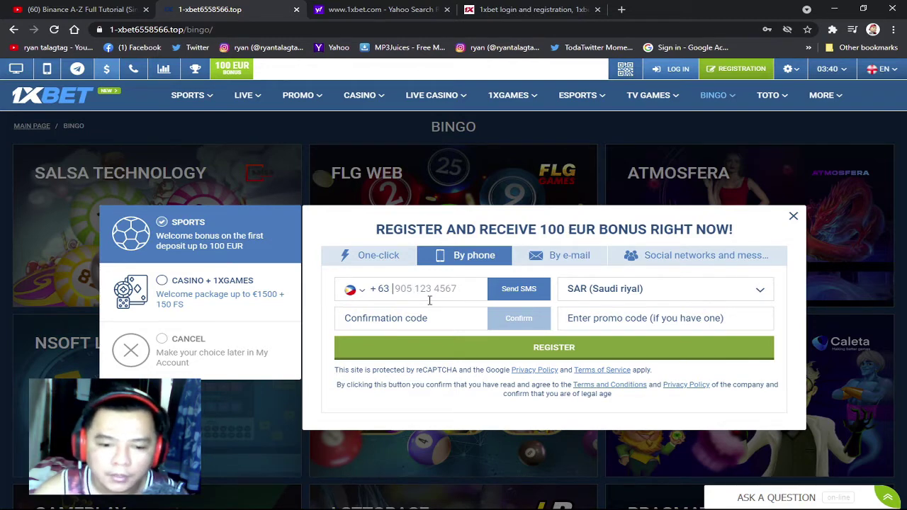
# Step: Set the account currency in the registration form to PHP (Philippine peso)
pyautogui.click(762, 292)
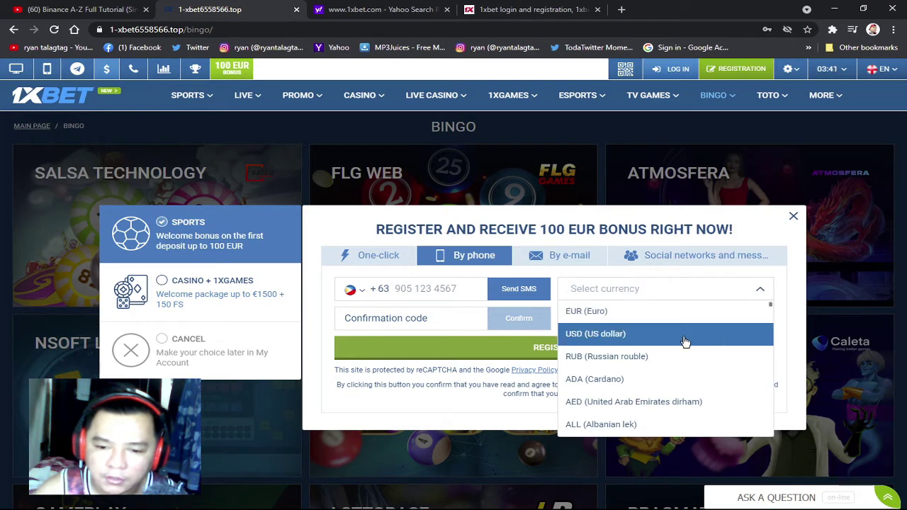
pyautogui.scroll(-15, 686, 343)
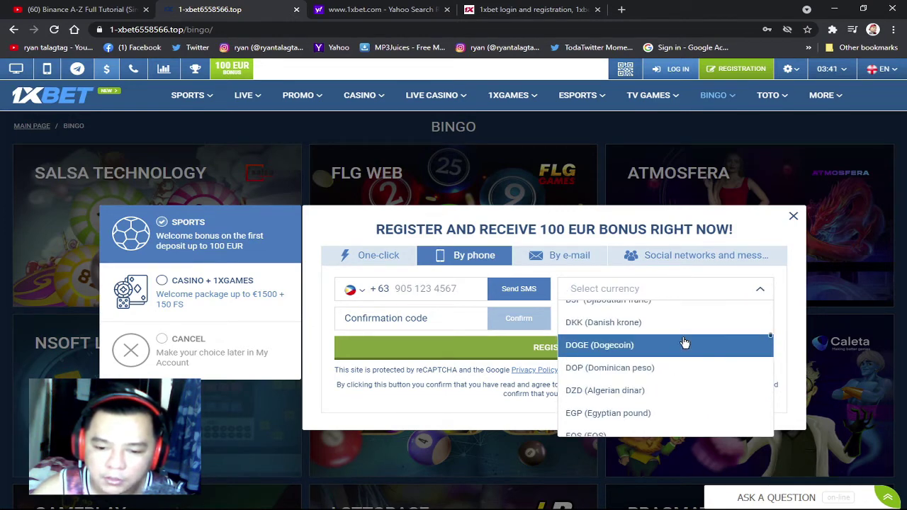
pyautogui.scroll(-8, 684, 344)
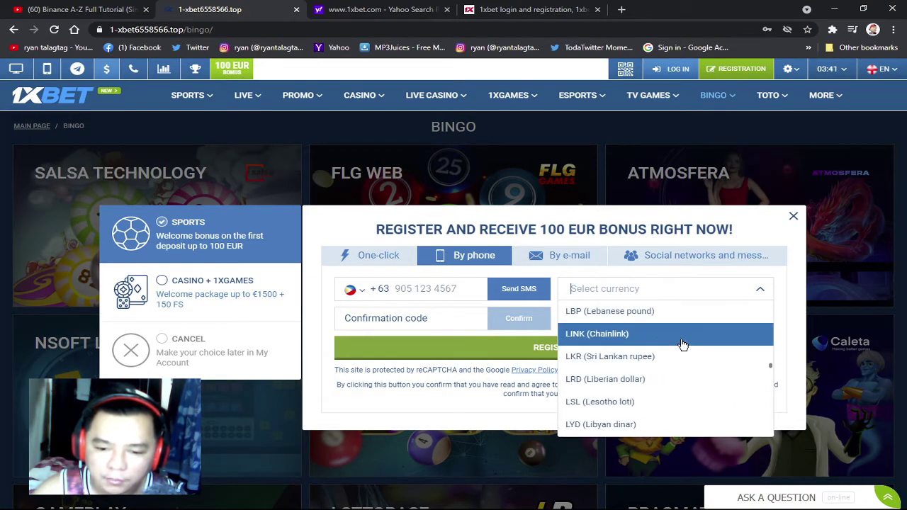
pyautogui.scroll(-2, 682, 345)
pyautogui.scroll(-5, 683, 345)
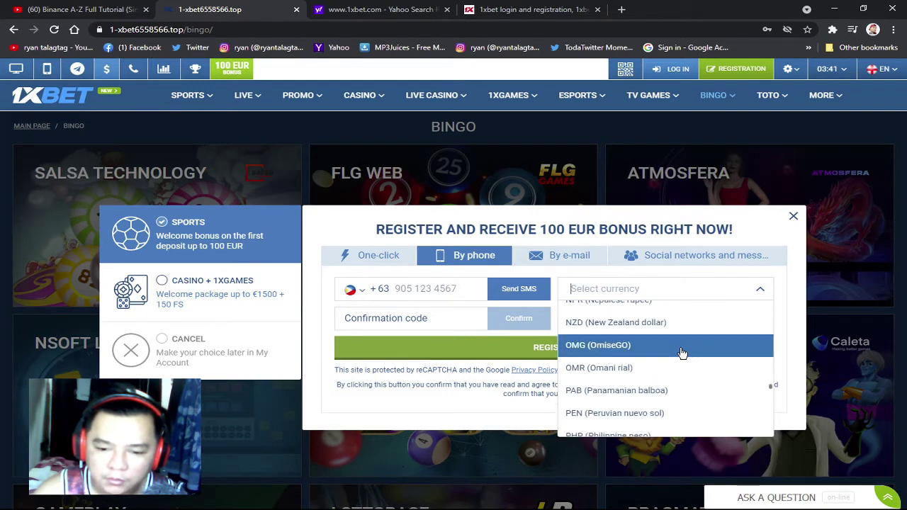
pyautogui.scroll(-2, 685, 354)
pyautogui.click(656, 325)
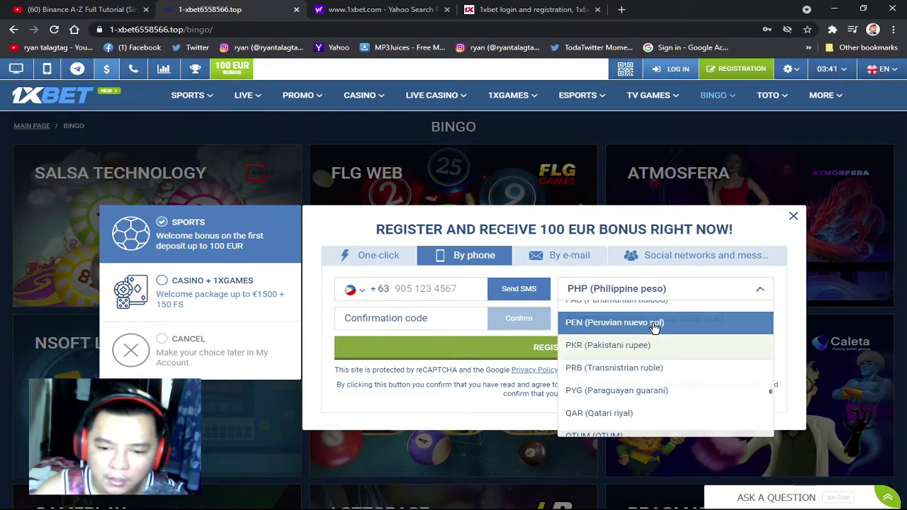
# Step: Fill in the confirmation code with sample text and close the registration form without registering
pyautogui.click(387, 321)
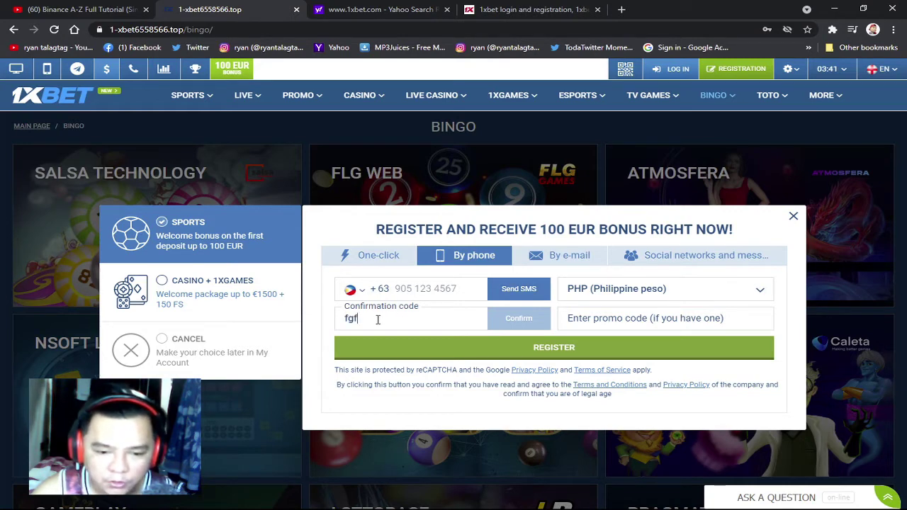
pyautogui.write('gfhhs')
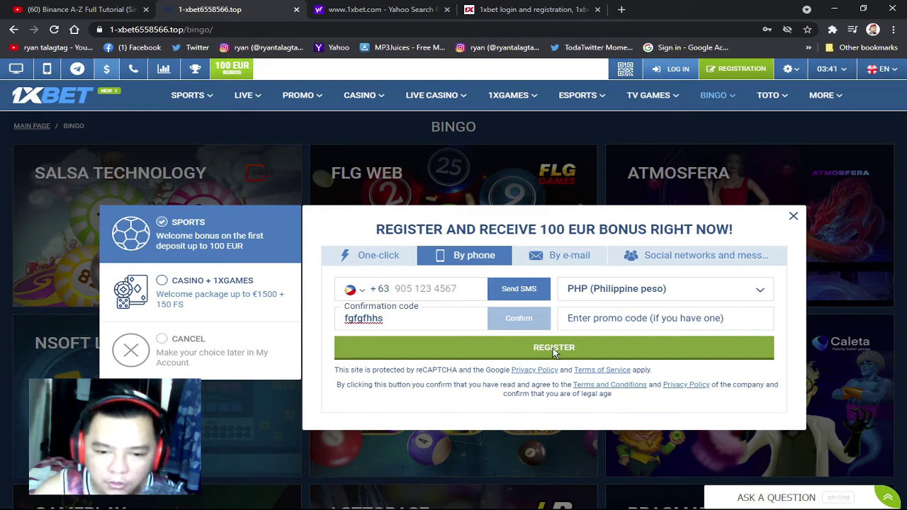
pyautogui.click(794, 216)
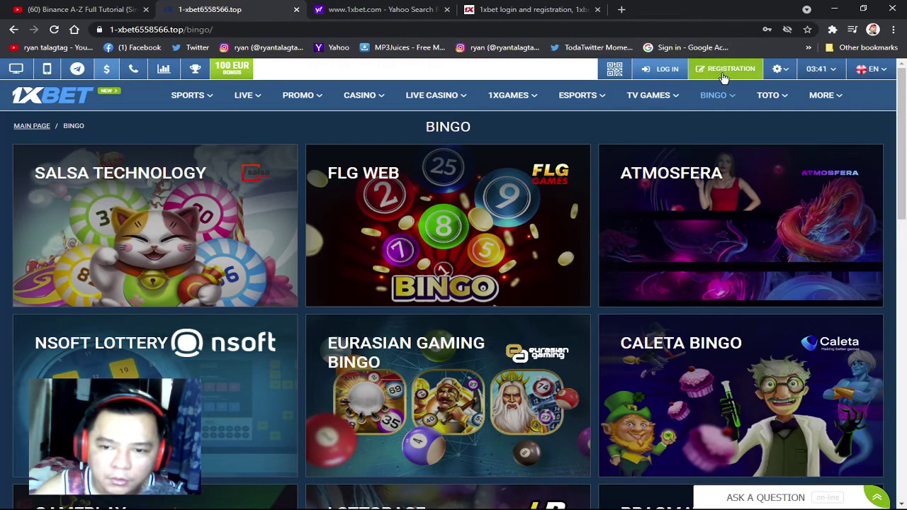
# Step: Log in to the existing account with the prefilled credentials and Remember enabled, and dismiss the multicurrency notice
pyautogui.click(667, 68)
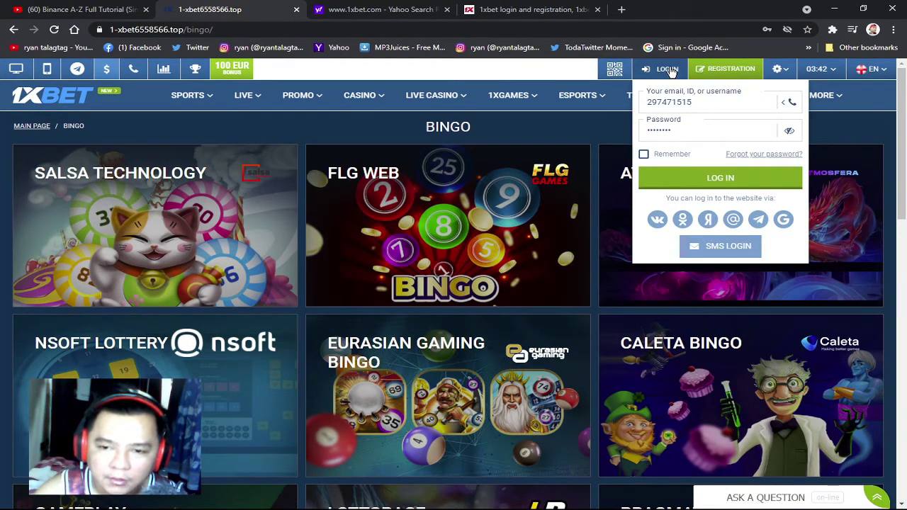
pyautogui.click(643, 154)
pyautogui.click(719, 178)
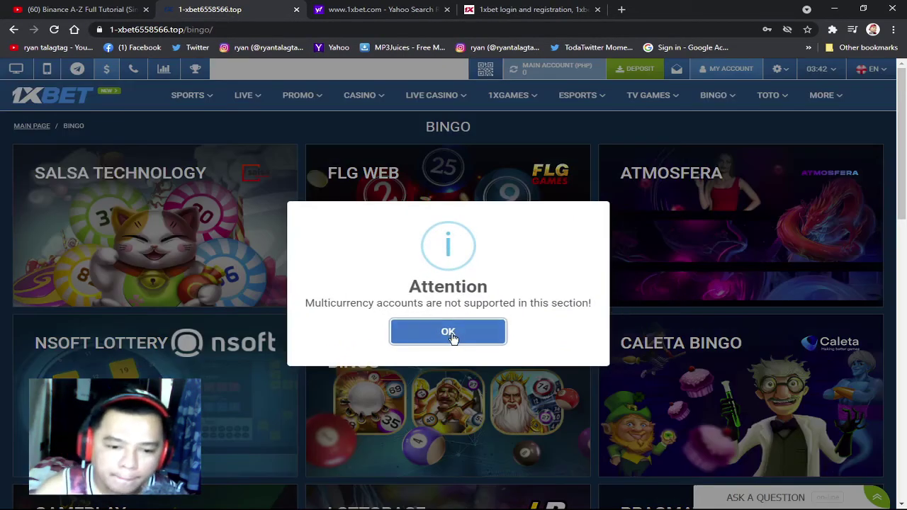
pyautogui.click(448, 332)
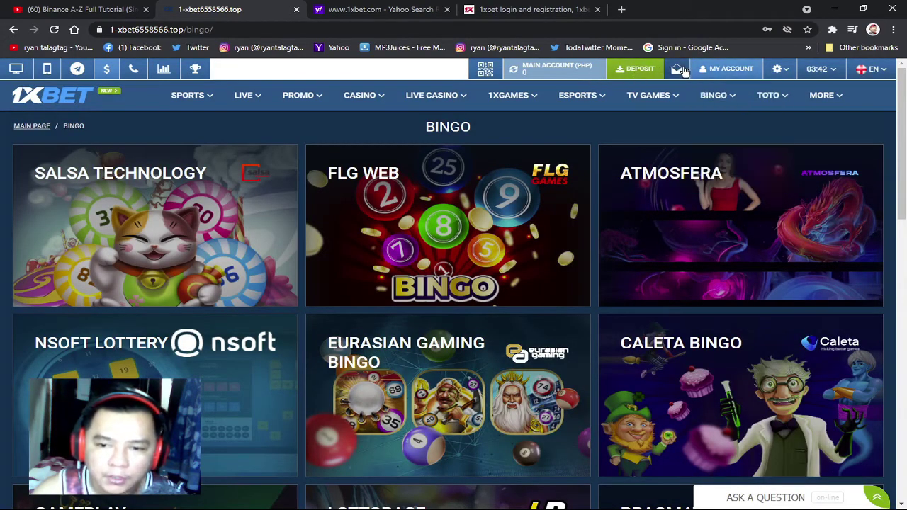
# Step: Open the account's personal profile page and look over its options and account info
pyautogui.moveTo(737, 70)
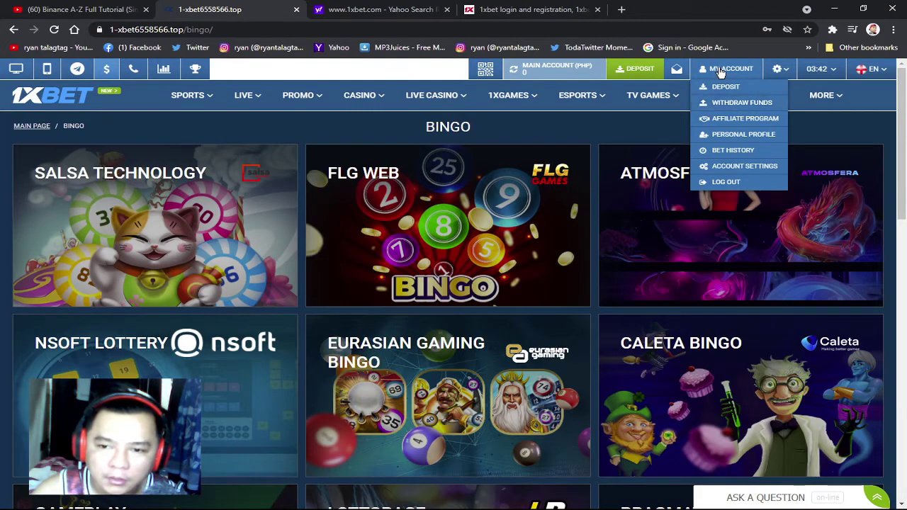
pyautogui.click(719, 71)
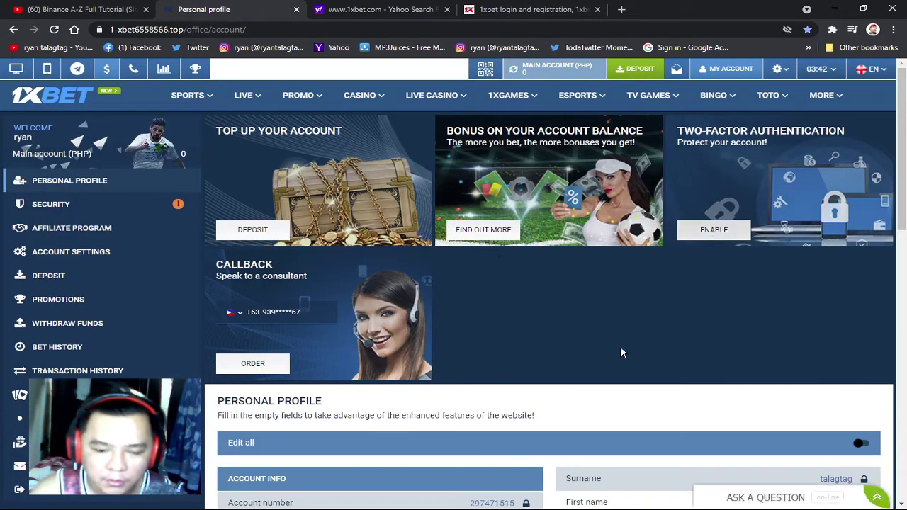
pyautogui.scroll(-3, 601, 348)
pyautogui.scroll(3, 601, 347)
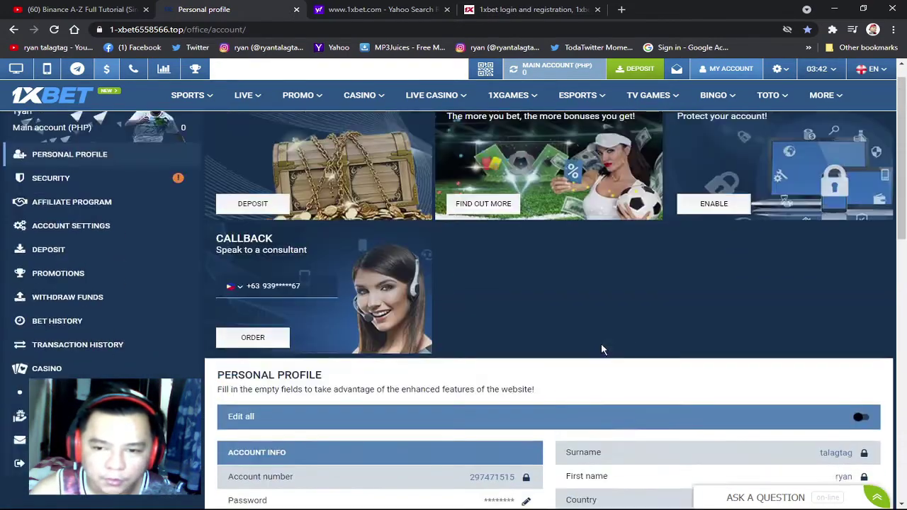
pyautogui.scroll(1, 602, 349)
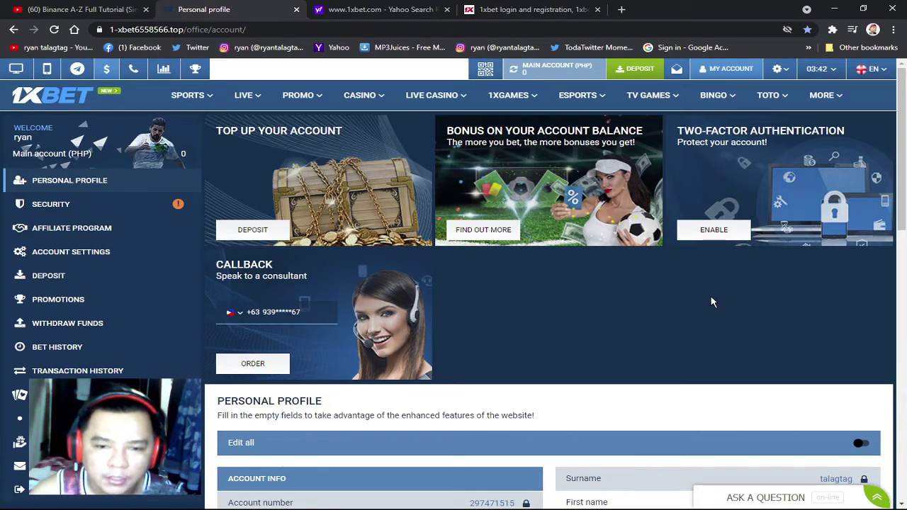
# Step: Open the Esports section and search the site's matches for "boxing"
pyautogui.moveTo(541, 105)
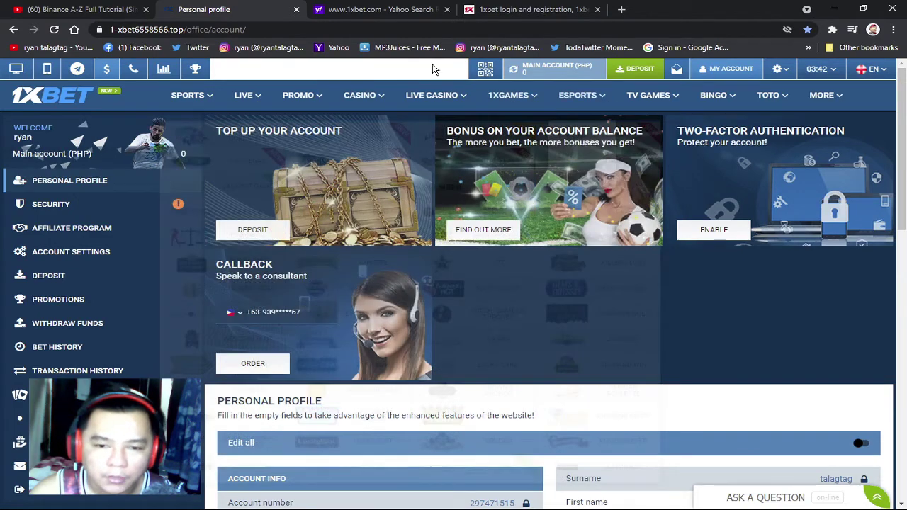
pyautogui.moveTo(592, 100)
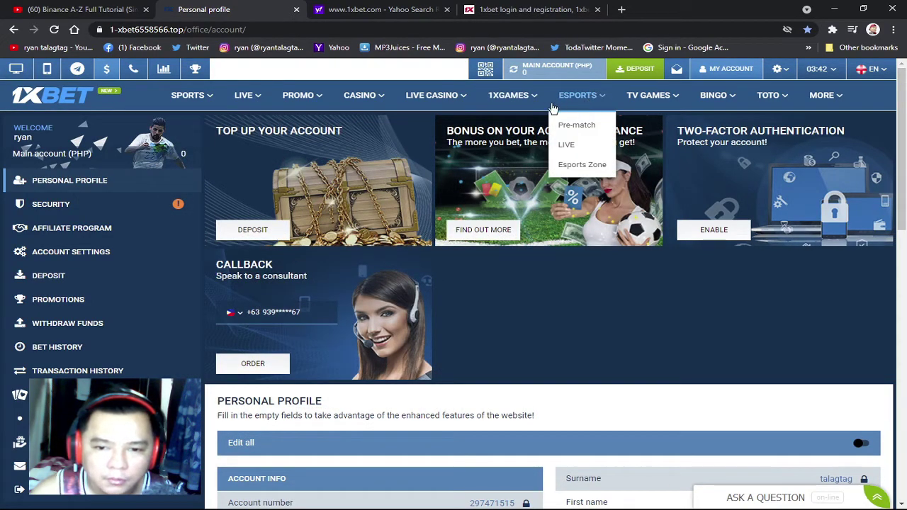
pyautogui.click(585, 97)
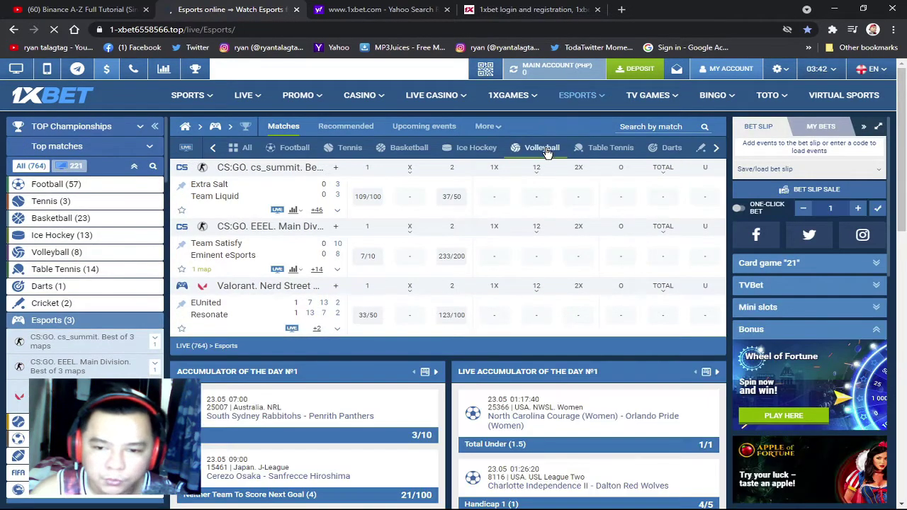
pyautogui.click(631, 127)
pyautogui.write('bo')
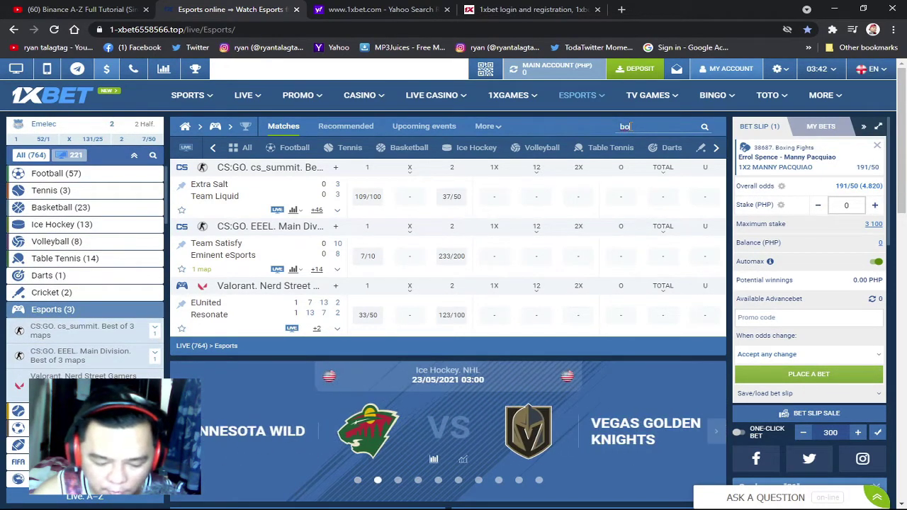
pyautogui.write('xing')
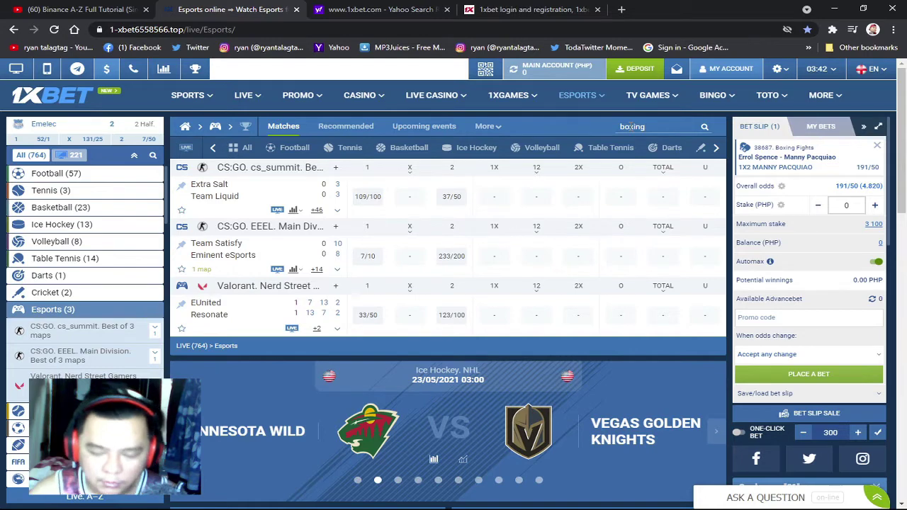
pyautogui.press('Return')
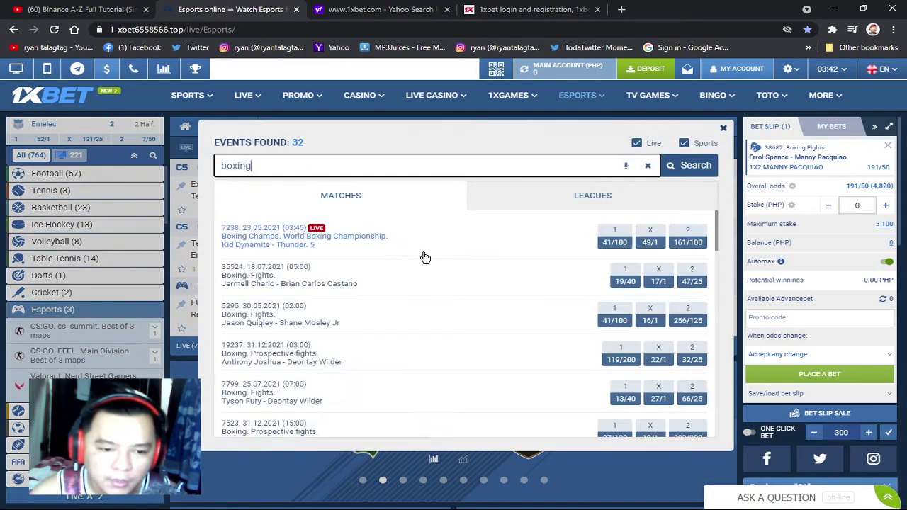
# Step: Look through the boxing matches found and open the Errol Spence - Manny Pacquiao fight of 22.08.2021
pyautogui.scroll(-2, 434, 282)
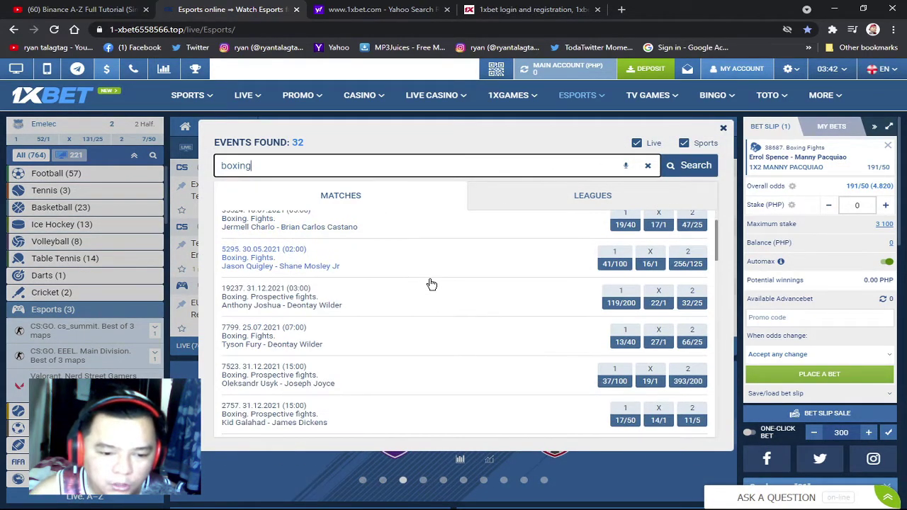
pyautogui.scroll(-4, 431, 284)
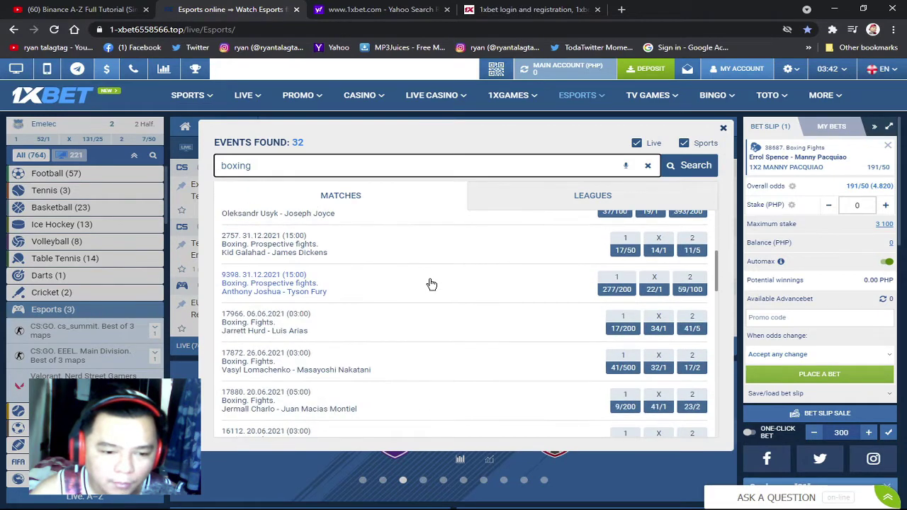
pyautogui.scroll(-3, 394, 338)
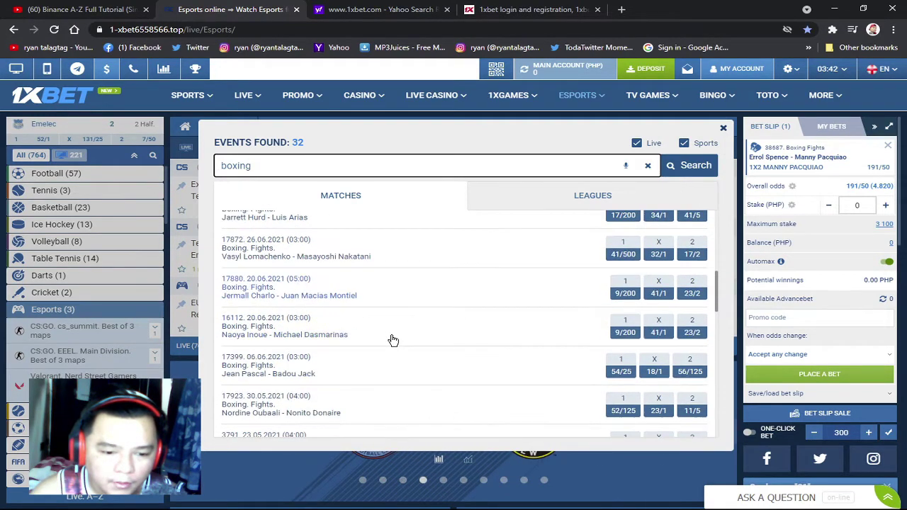
pyautogui.scroll(-10, 394, 341)
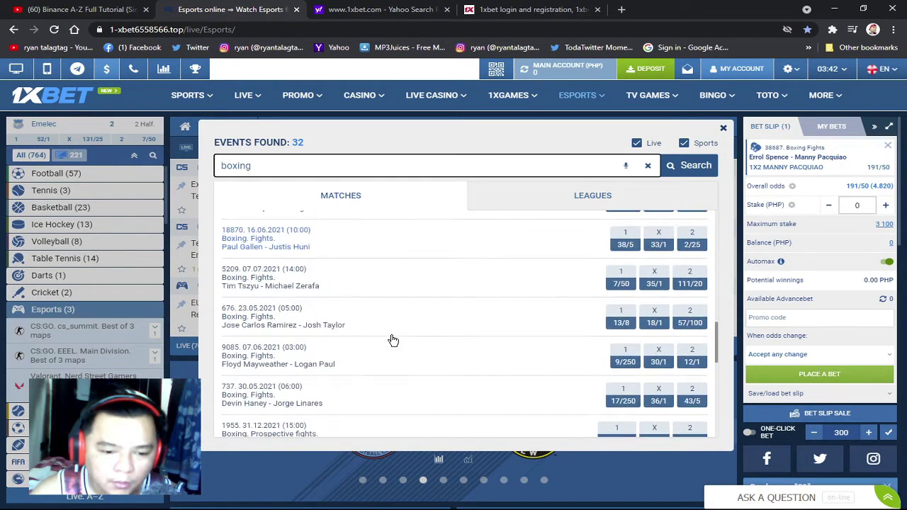
pyautogui.scroll(-3, 393, 341)
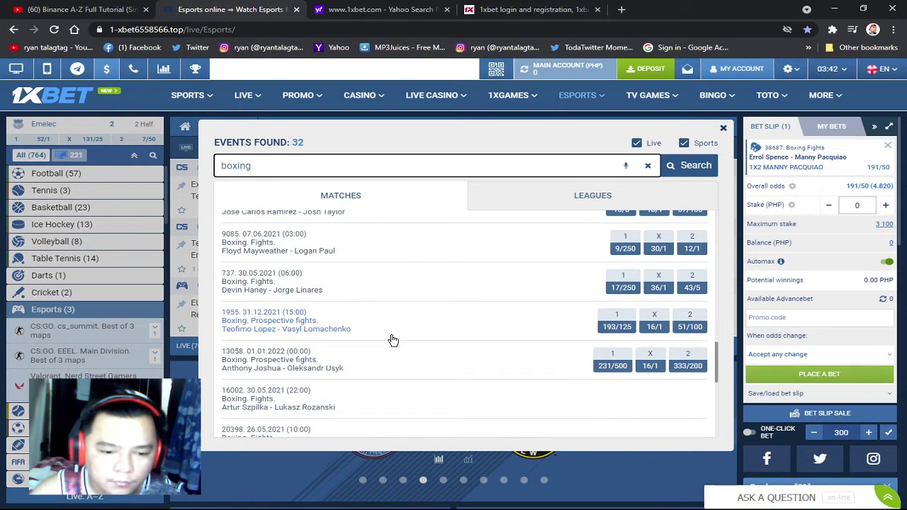
pyautogui.scroll(-4, 393, 340)
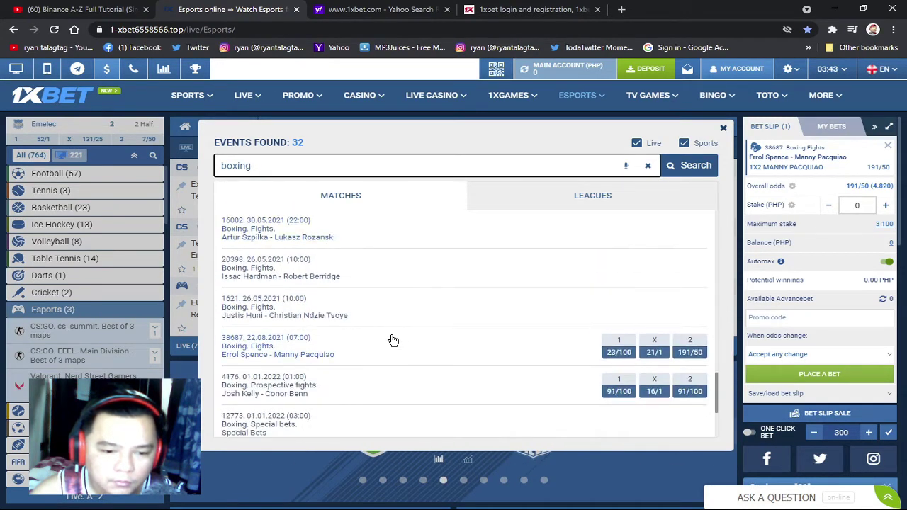
pyautogui.click(353, 353)
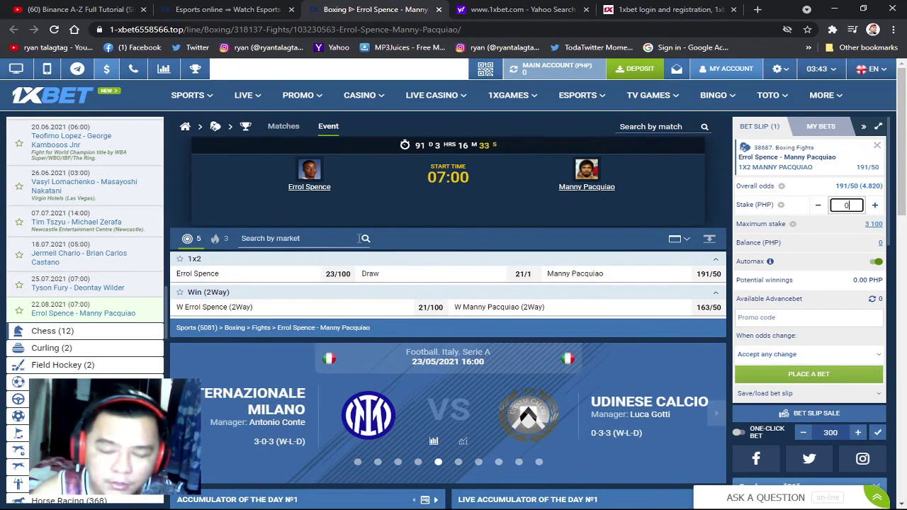
# Step: Look over the betting markets and bet slip for the Spence - Pacquiao fight and display the account's own bets
pyautogui.scroll(-3, 374, 263)
pyautogui.scroll(3, 375, 221)
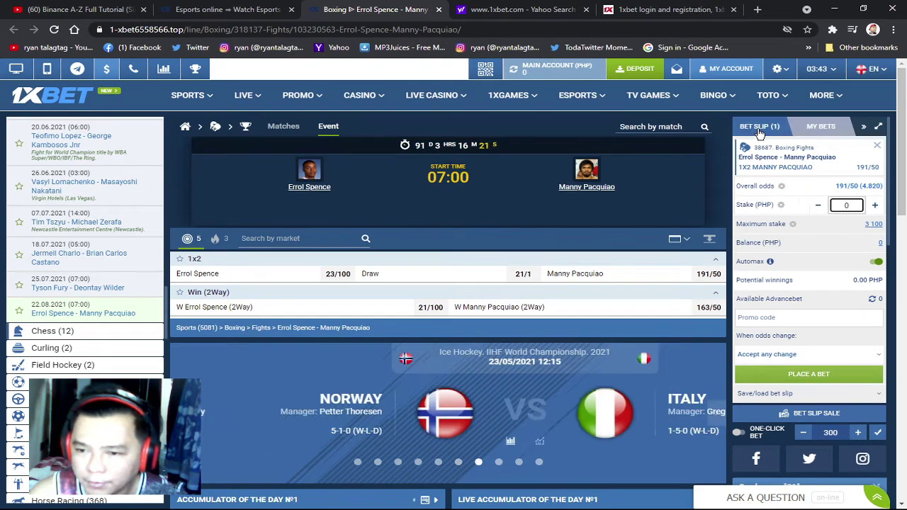
pyautogui.click(831, 132)
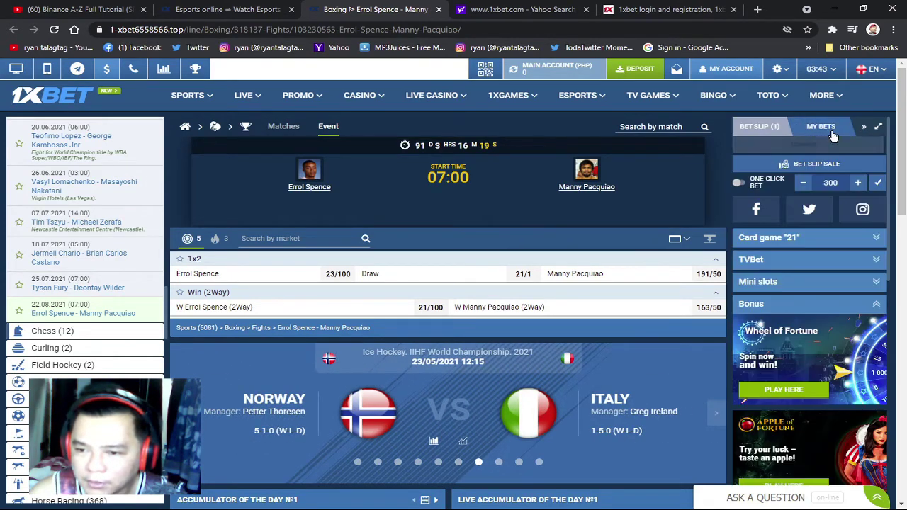